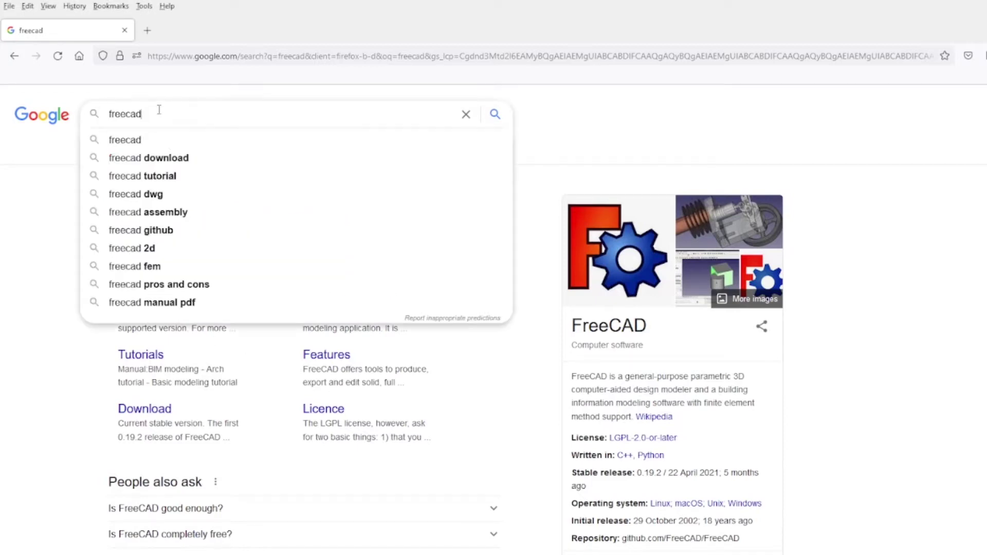
Step: Open the official FreeCAD website from the Google results for "freecad" in a new browser tab
click(17, 227)
right_click(261, 220)
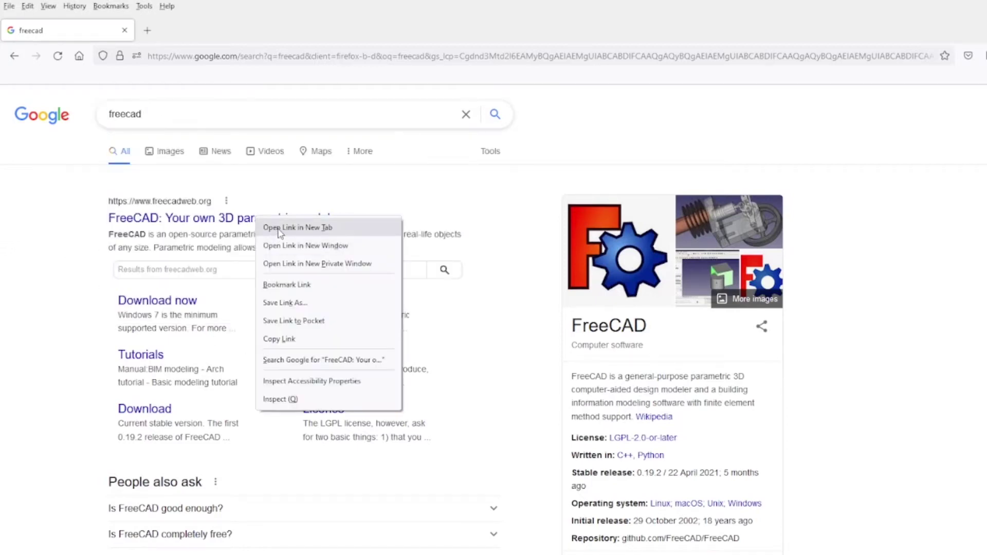
click(280, 225)
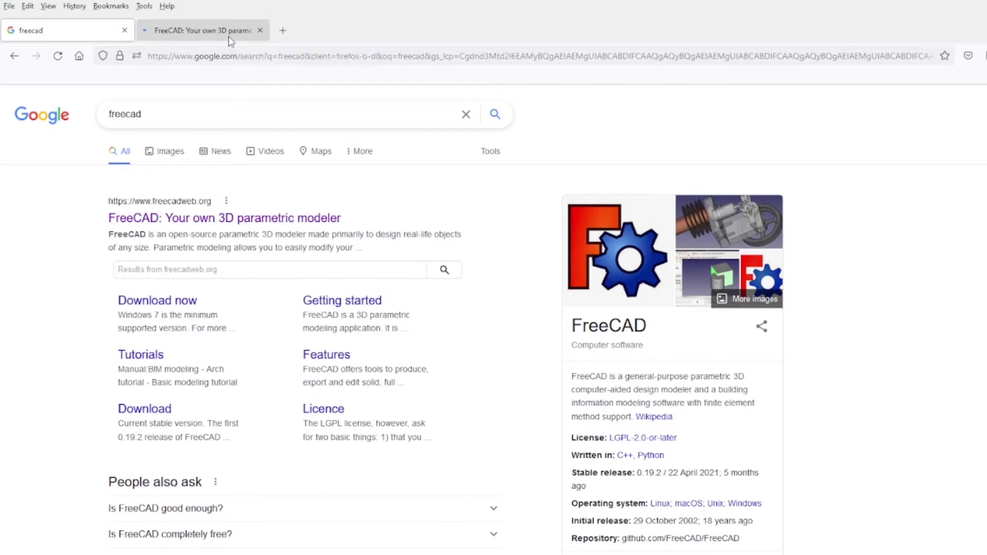
click(230, 32)
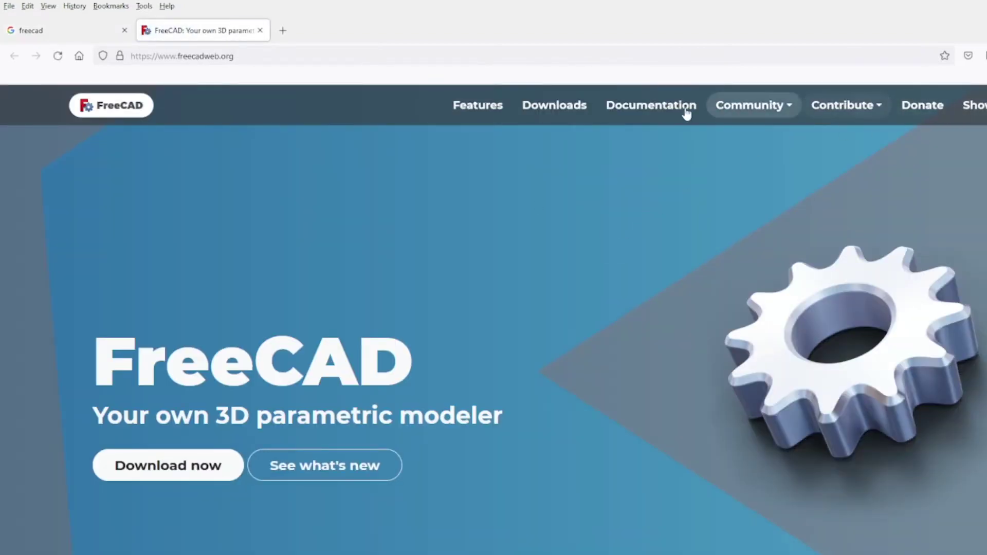
Step: Request the Windows 64-bit installer from the FreeCAD downloads page and cancel the save prompt
click(551, 106)
scroll(390, 388, down, 4)
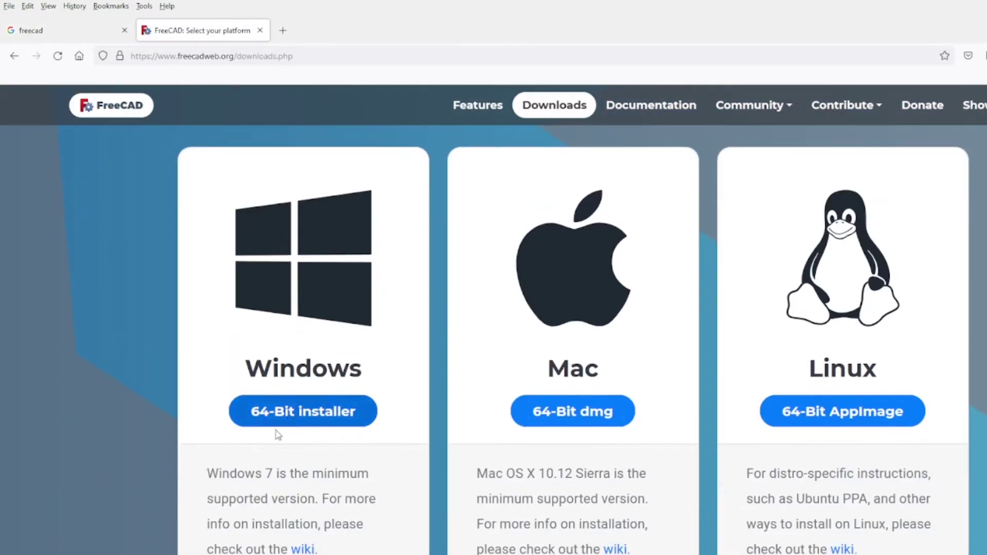
click(291, 415)
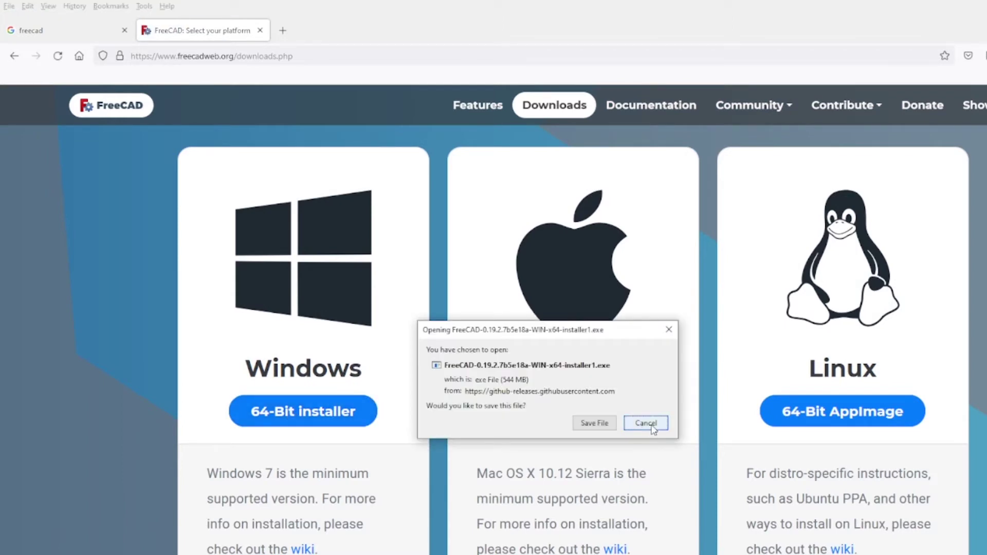
key(Escape)
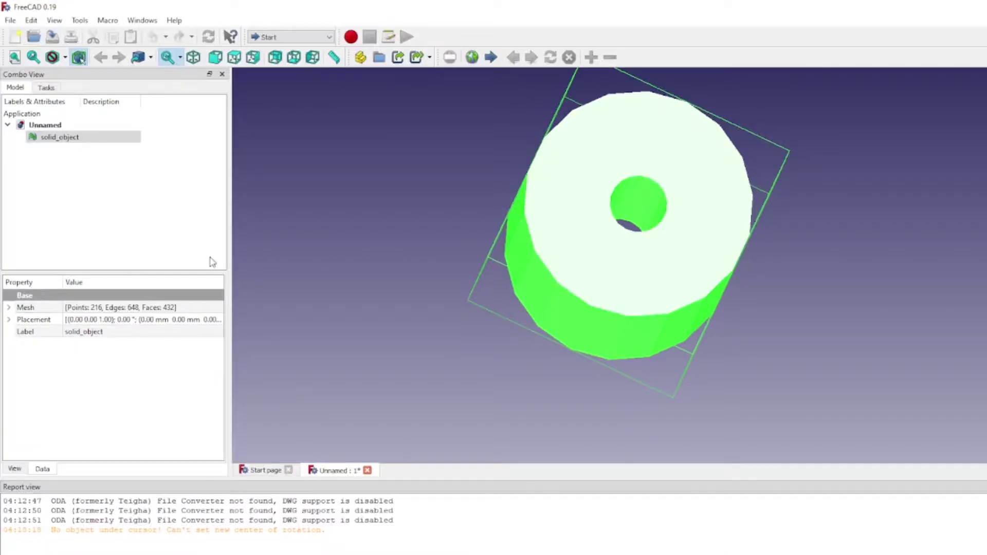
middle_click(564, 165)
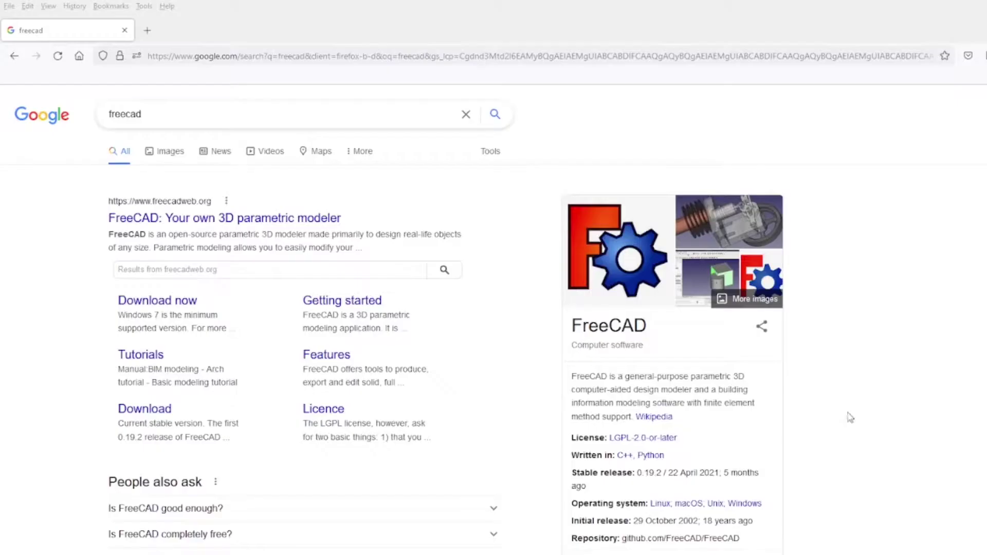
Step: Open the freecadweb.org search result in a new tab and switch to that tab
click(159, 111)
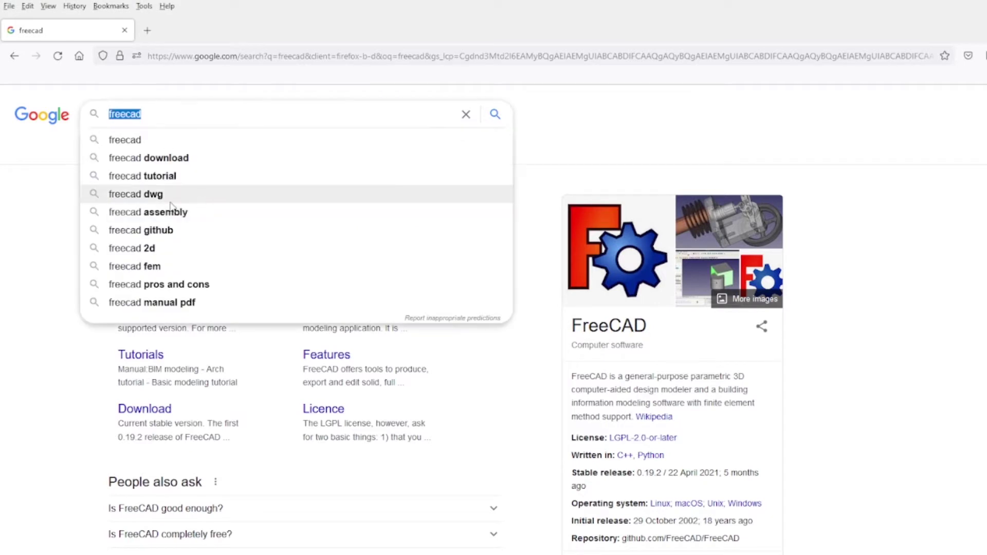
click(17, 227)
right_click(260, 218)
click(291, 225)
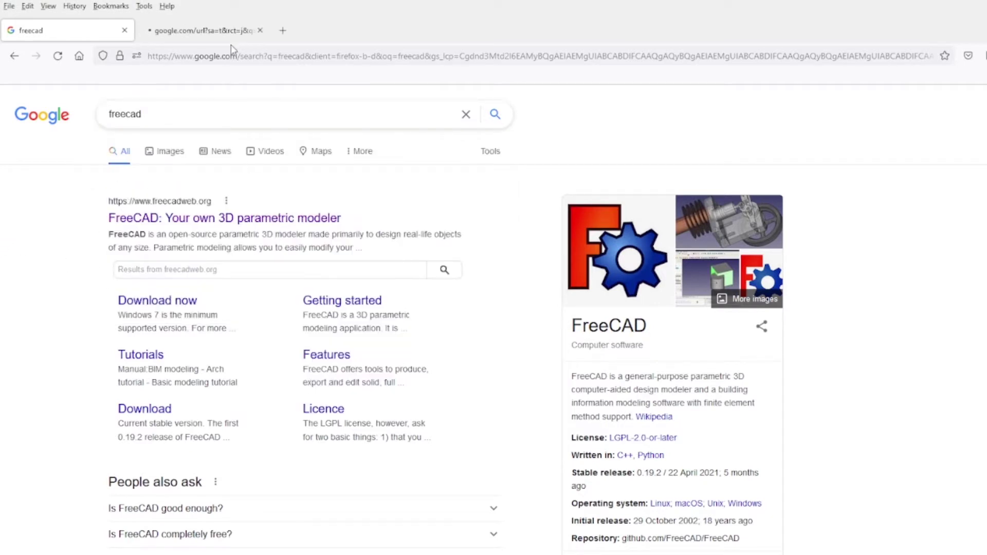
click(230, 31)
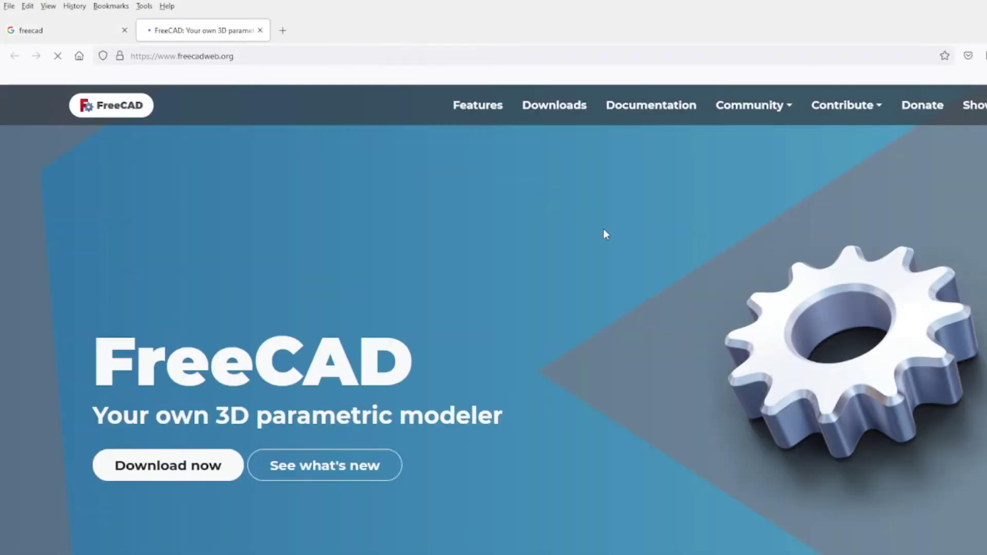
Step: Go to the FreeCAD downloads page, request the 64-bit Windows installer and dismiss the save prompt
click(551, 107)
scroll(432, 381, down, 5)
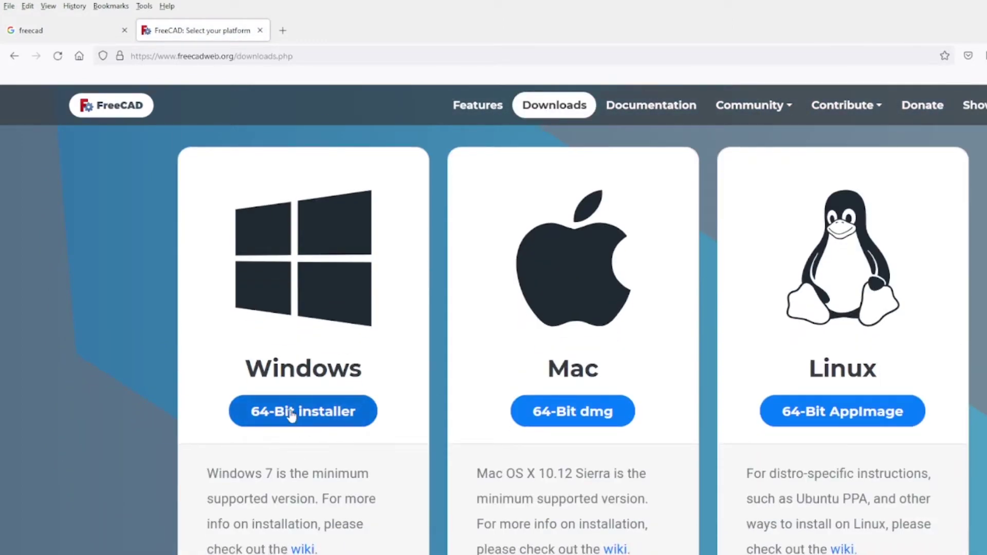
click(291, 415)
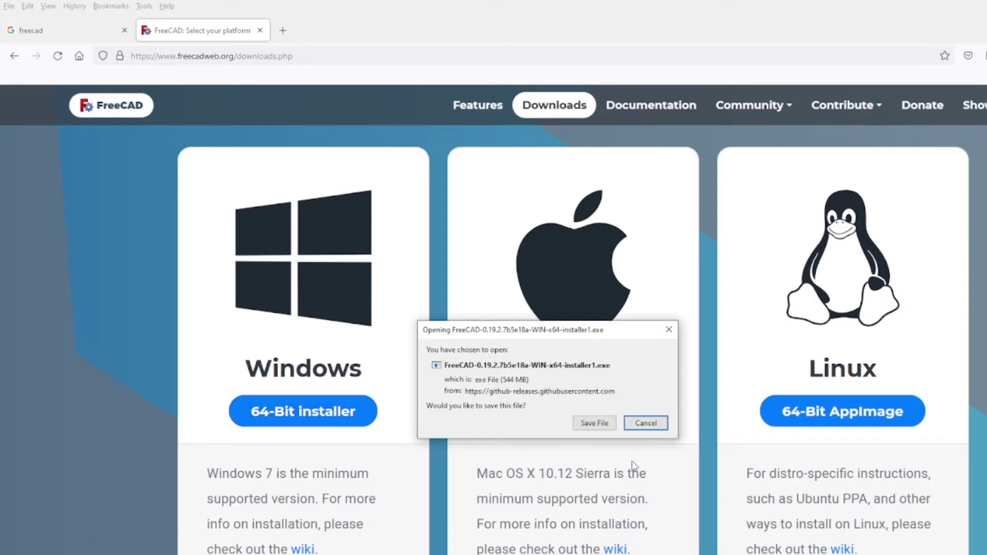
key(Escape)
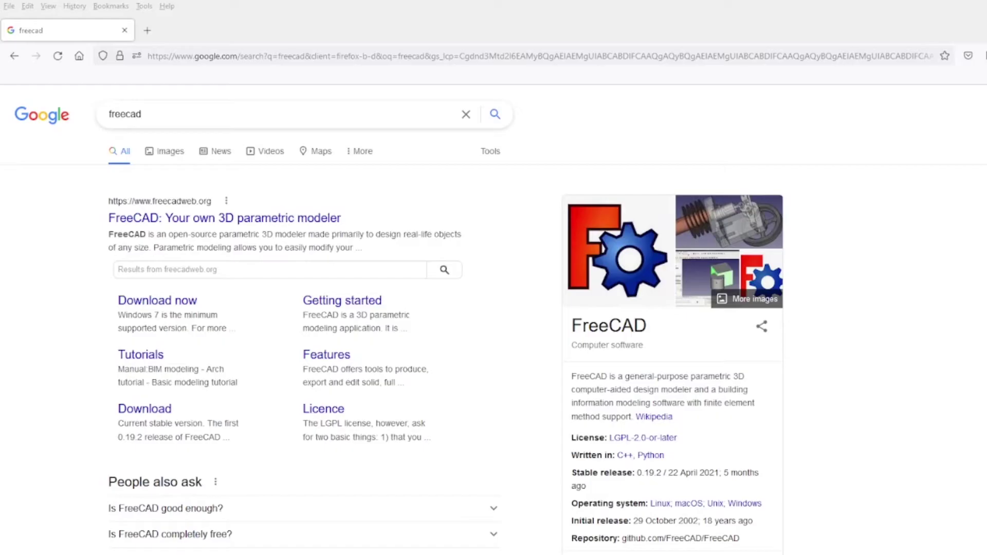
Step: Open the "FreeCAD: Your own 3D parametric modeler" result in a separate tab and display it
double_click(159, 111)
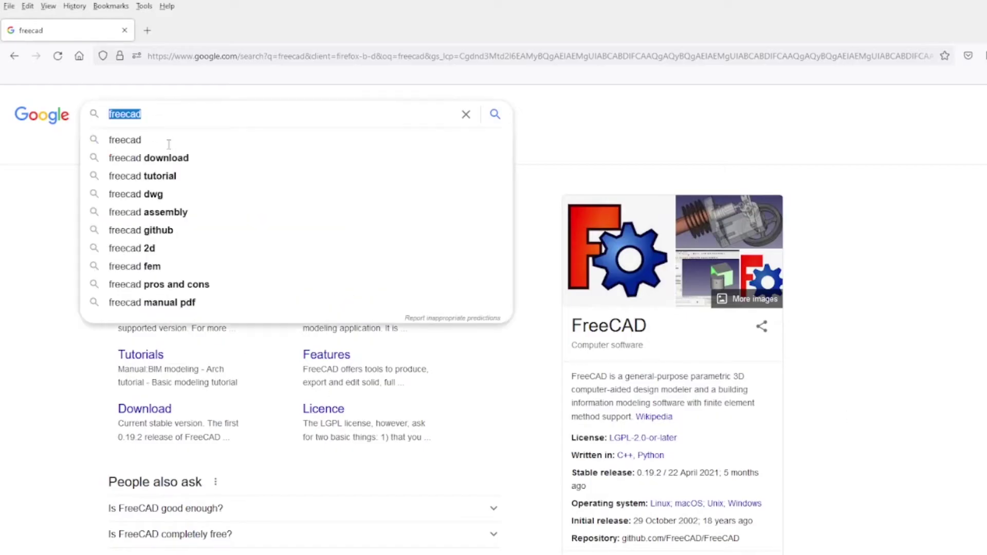
click(19, 229)
middle_click(255, 219)
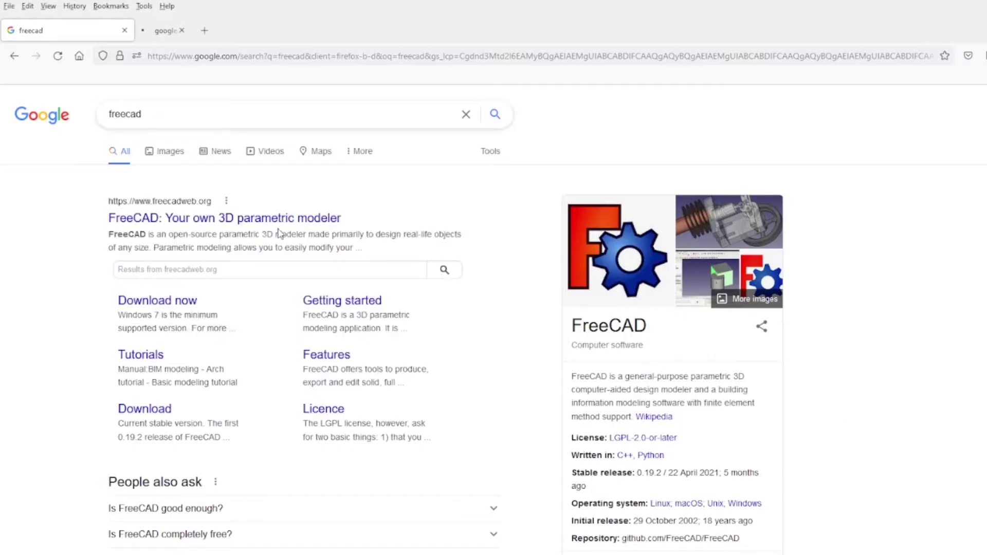
click(230, 37)
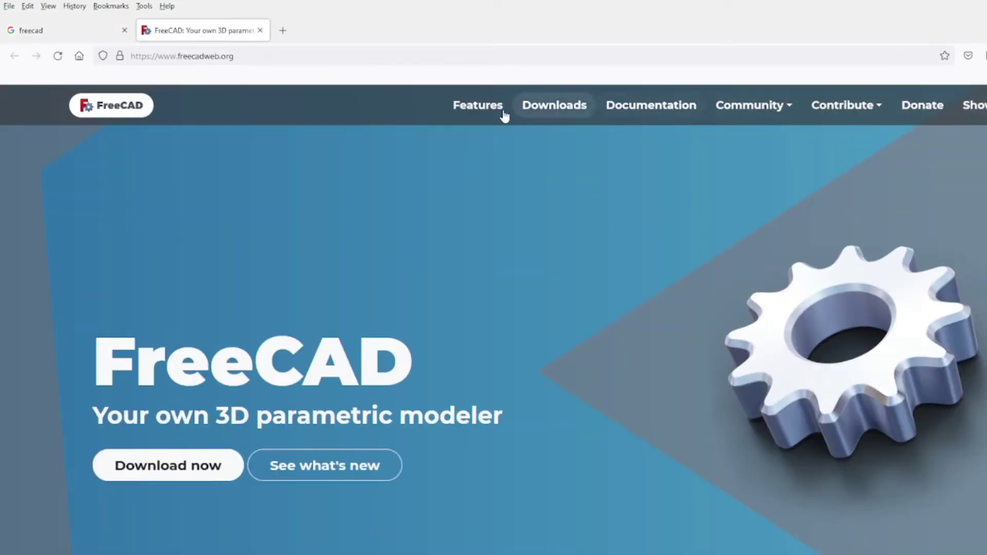
Step: Request the 64-bit installer for Windows on the website's downloads page and cancel the file-saving prompt
click(552, 108)
scroll(273, 461, down, 5)
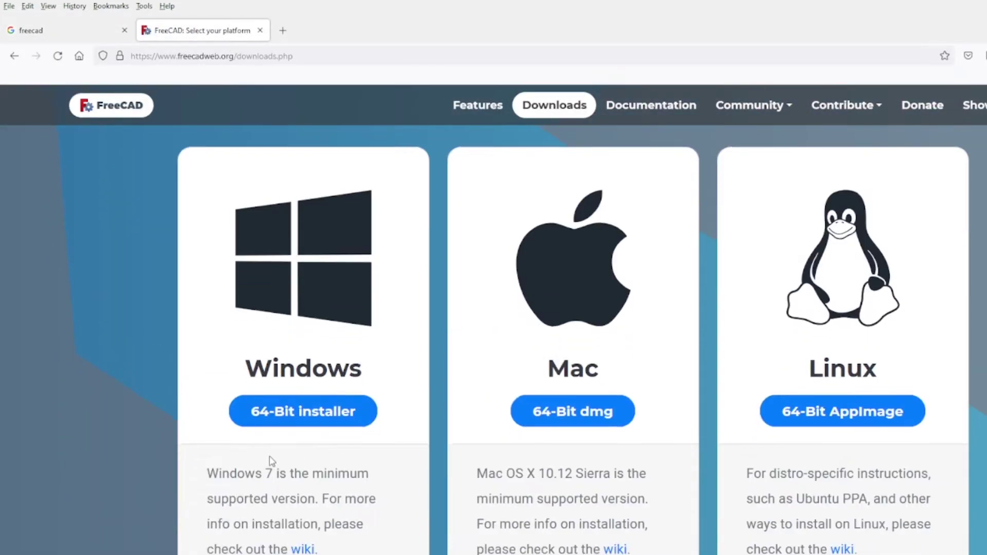
click(291, 414)
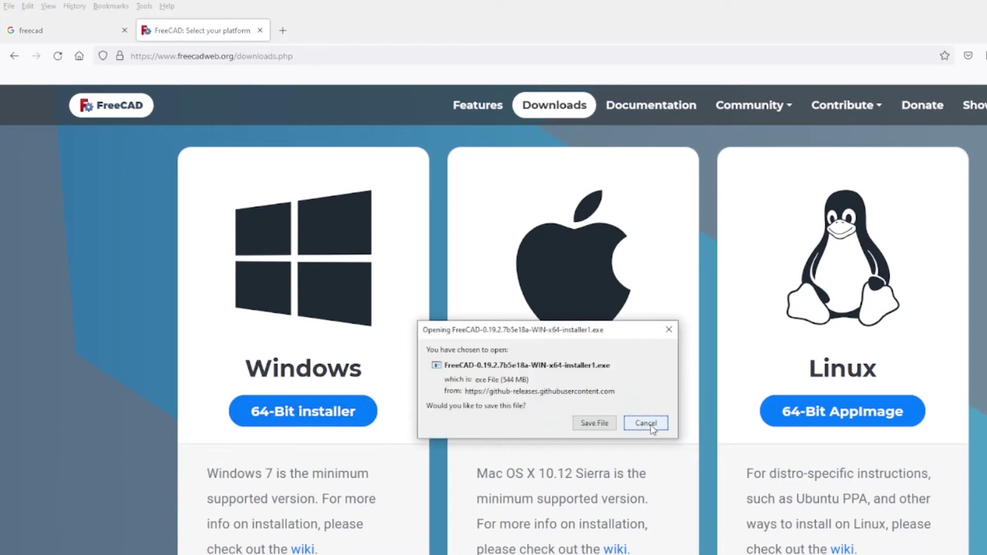
key(Escape)
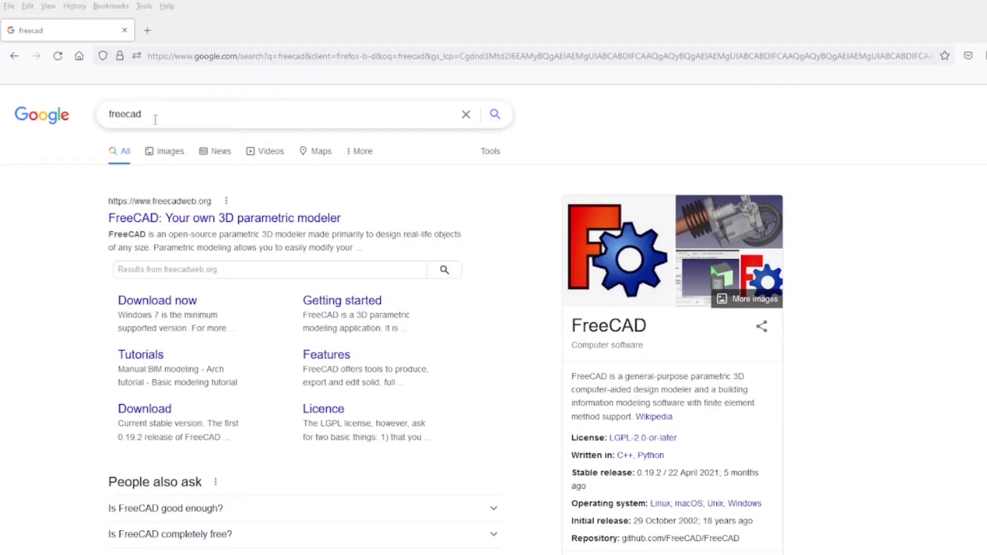
Step: Open the FreeCAD home page from the "freecad" search results in a new tab and view it
double_click(135, 114)
click(16, 228)
right_click(255, 217)
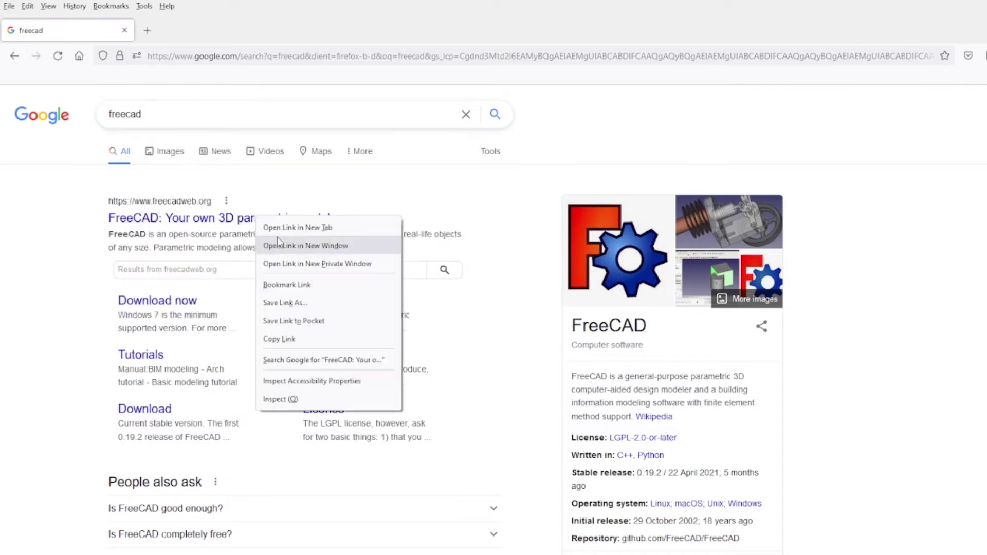
click(288, 225)
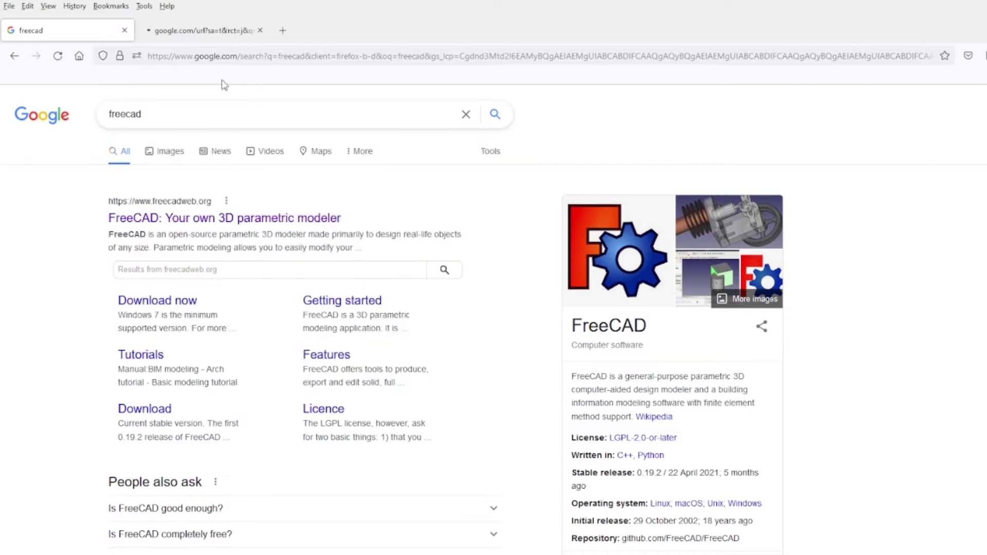
click(230, 31)
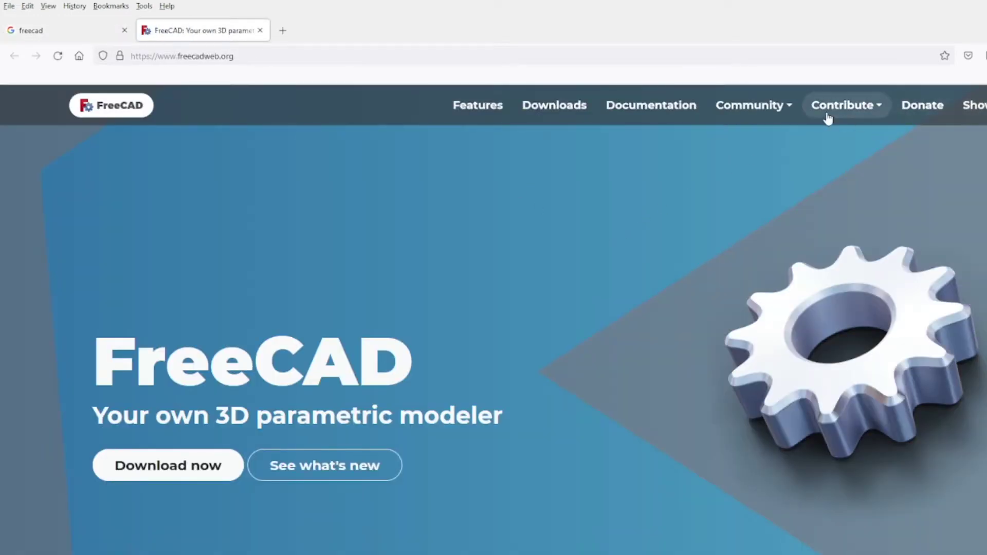
Step: Go to the FreeCAD downloads page and request the Windows 64-bit installer
click(527, 106)
scroll(300, 443, down, 5)
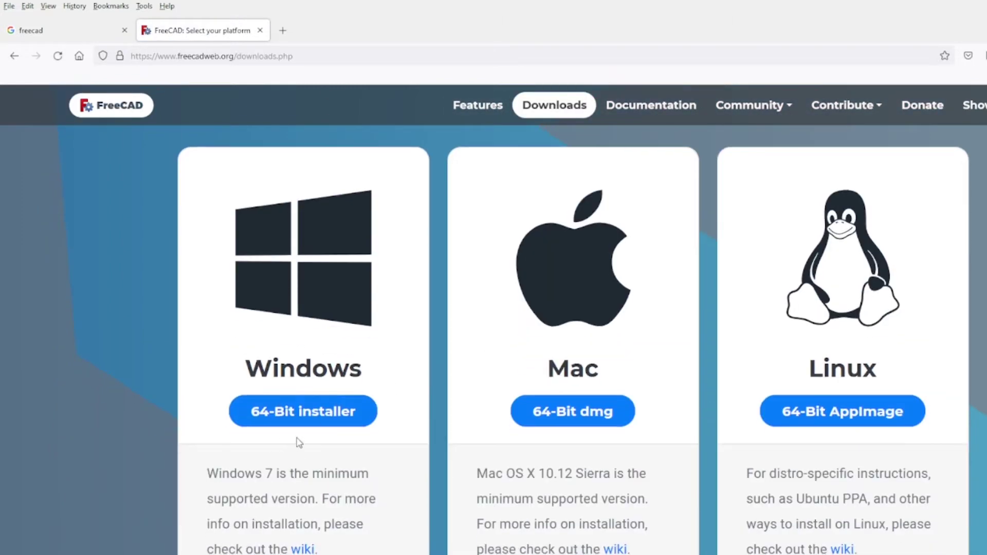
click(291, 414)
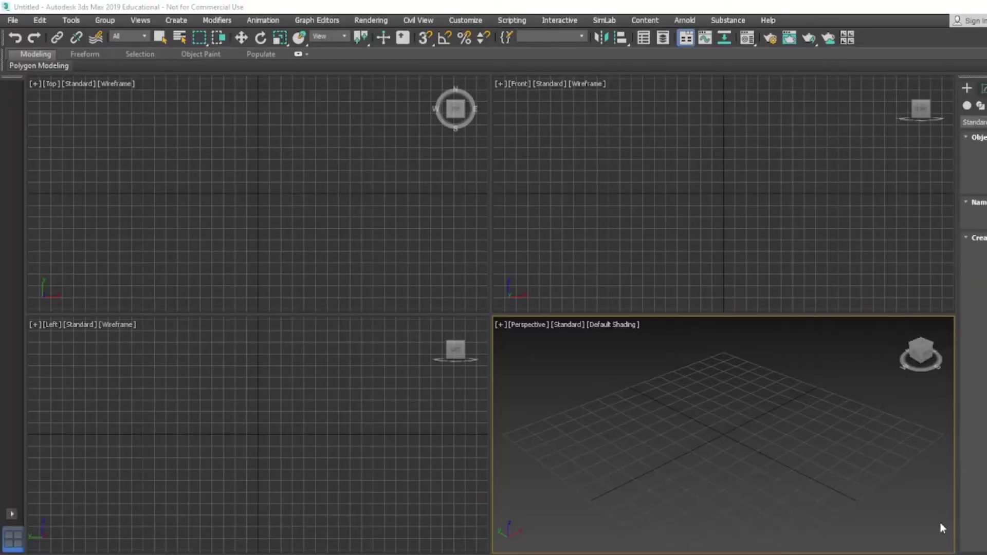
Step: Switch to 3ds Max and create a Biped skeleton standing near the centre of the perspective grid
drag(705, 446, 855, 275)
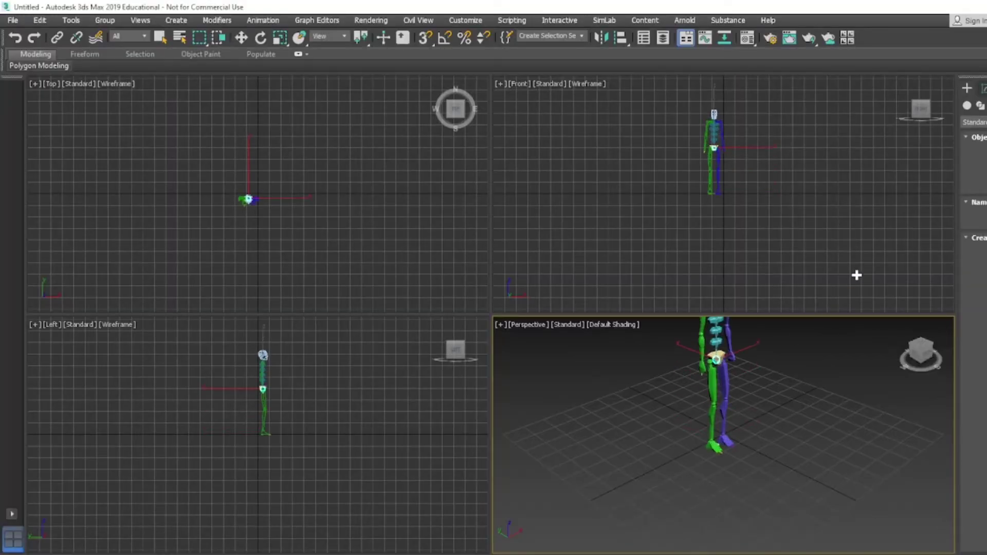
middle_drag(724, 399, 724, 480)
right_click(797, 242)
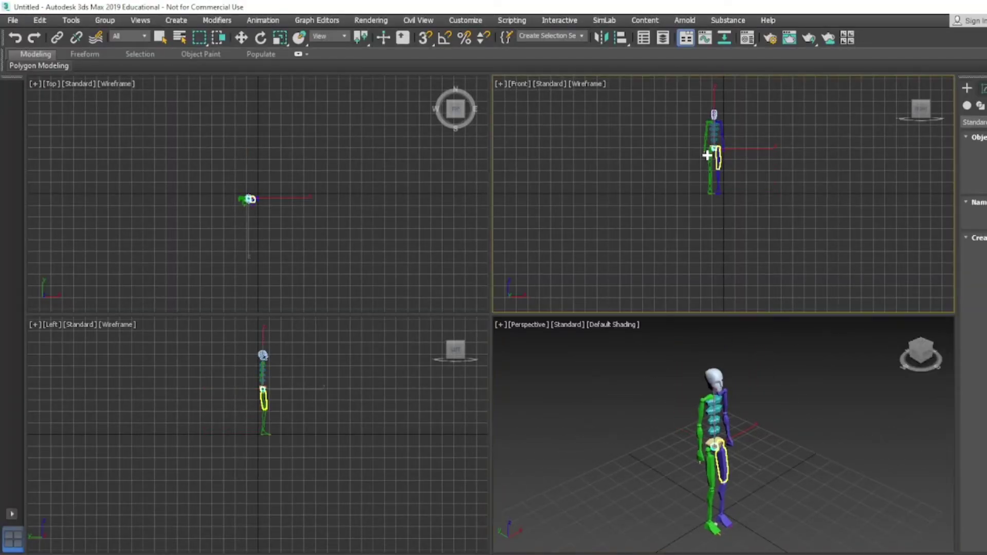
right_click(708, 155)
Step: Select the whole biped in the Front view and export it as an OBJ file with quad faces and scale 1.0
drag(659, 93, 749, 216)
click(12, 20)
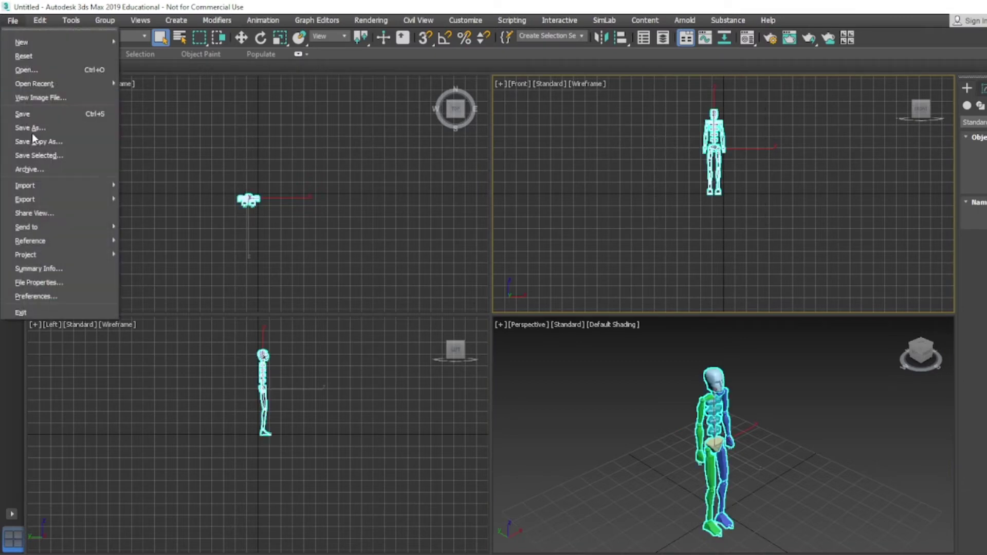
mouse_move(54, 199)
click(163, 221)
click(658, 396)
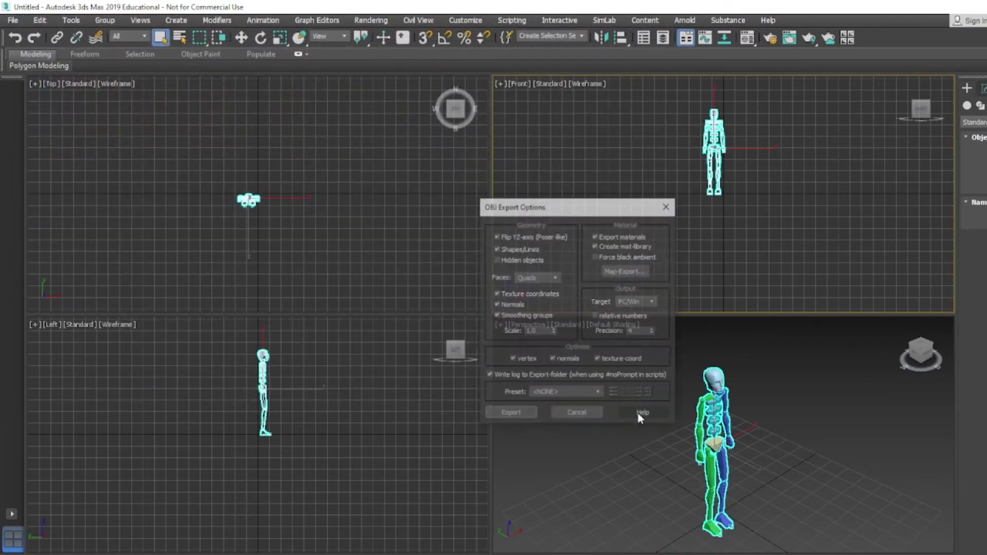
click(518, 416)
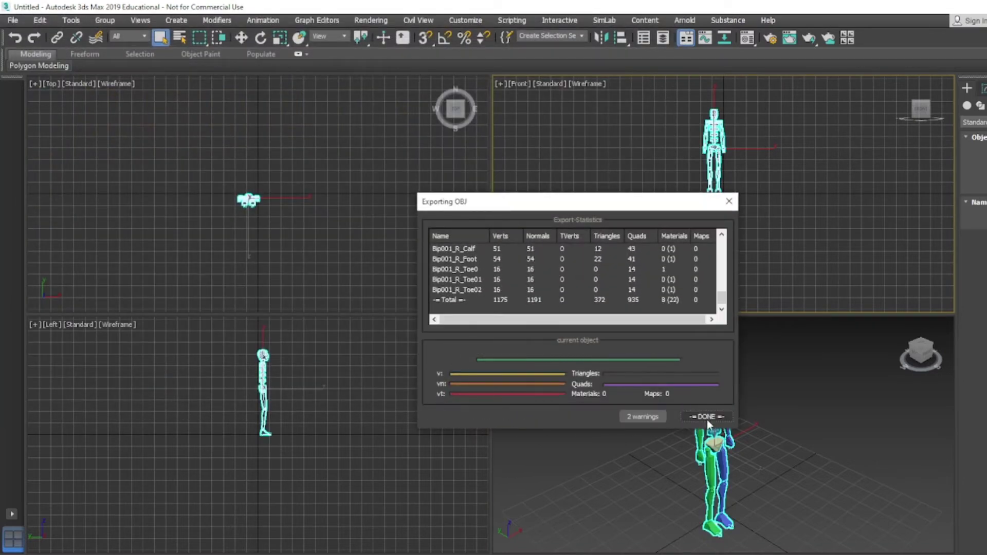
click(644, 416)
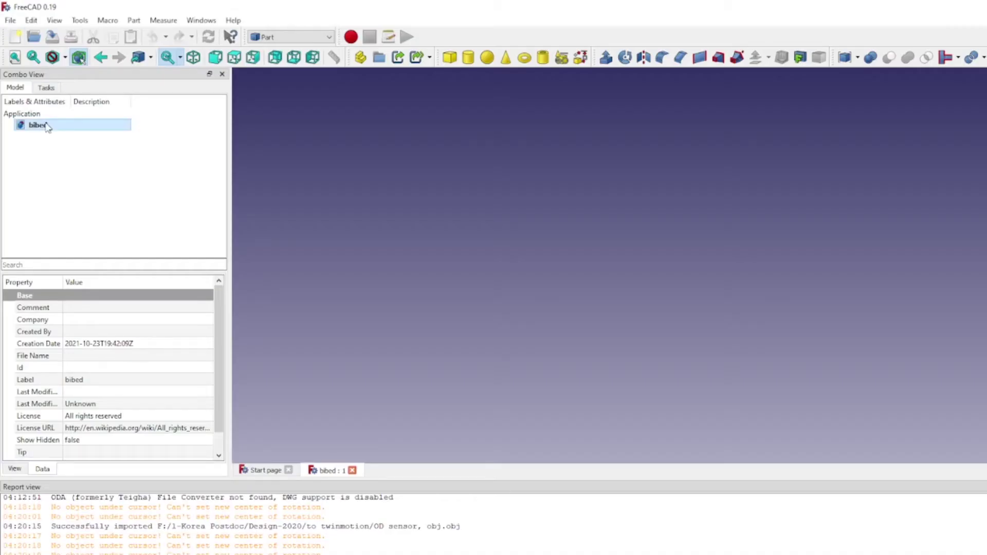
Step: Close the empty bibed document and open the exported bibed OBJ file from the Pictures folder as a mesh
right_click(32, 127)
click(77, 186)
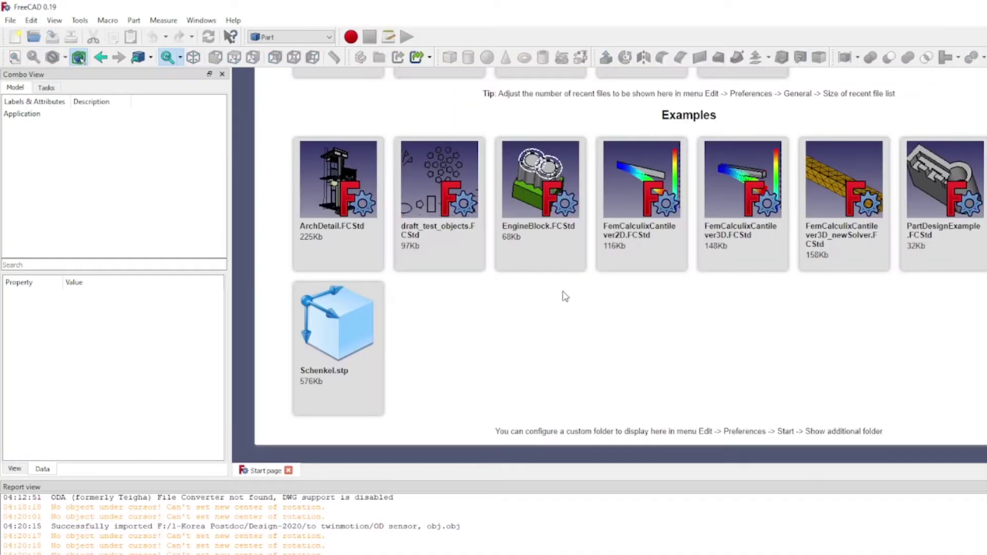
click(11, 20)
click(28, 68)
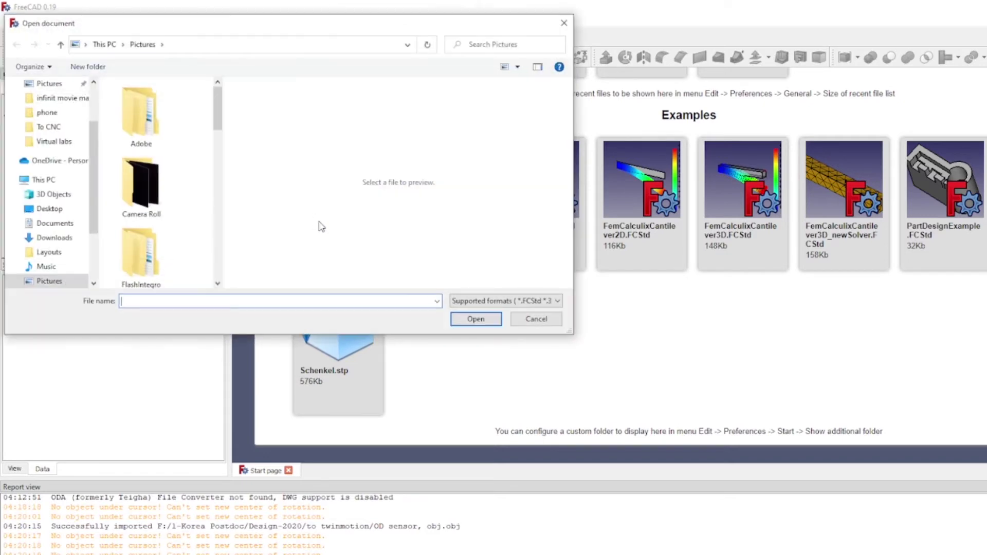
click(519, 304)
click(520, 304)
scroll(154, 205, down, 10)
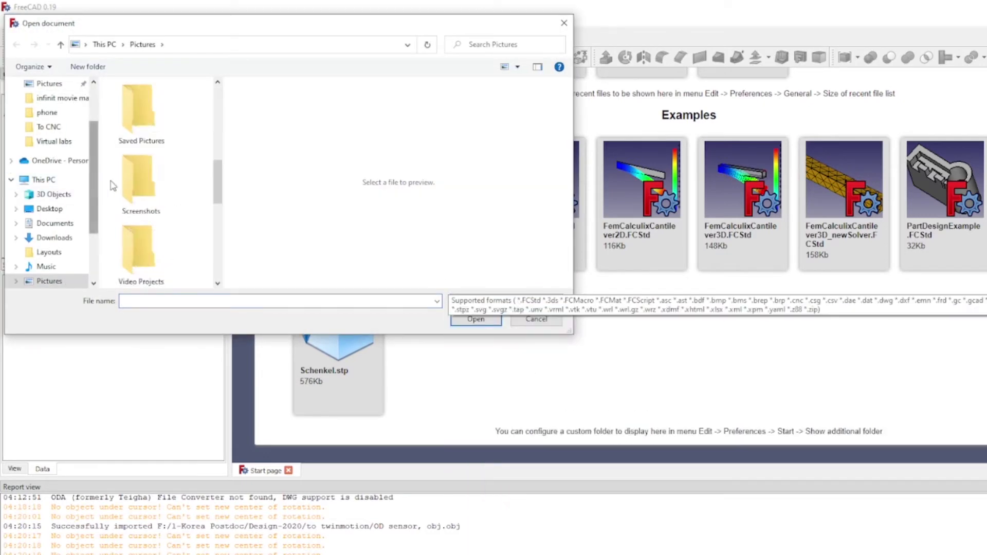
scroll(165, 241, up, 3)
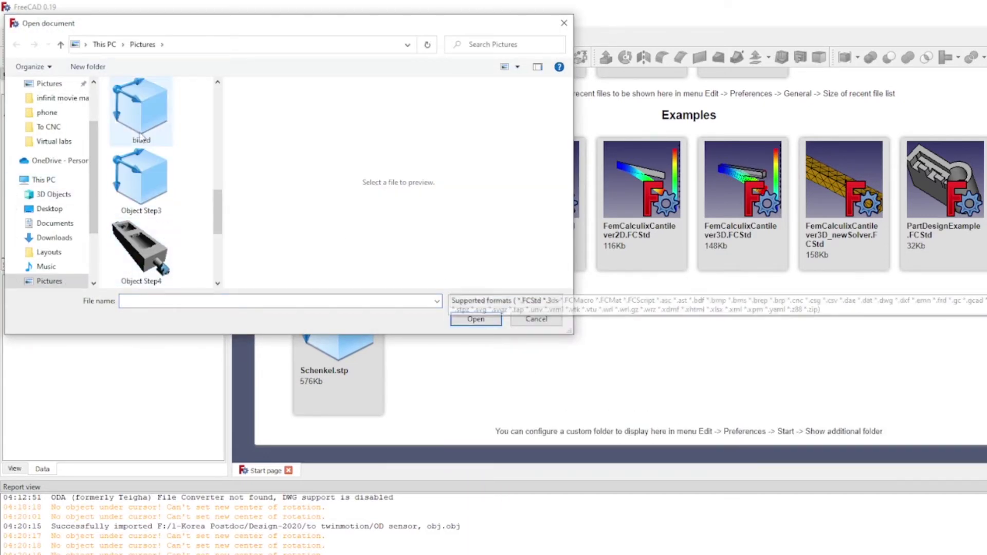
click(142, 113)
scroll(151, 157, up, 1)
click(141, 178)
click(474, 318)
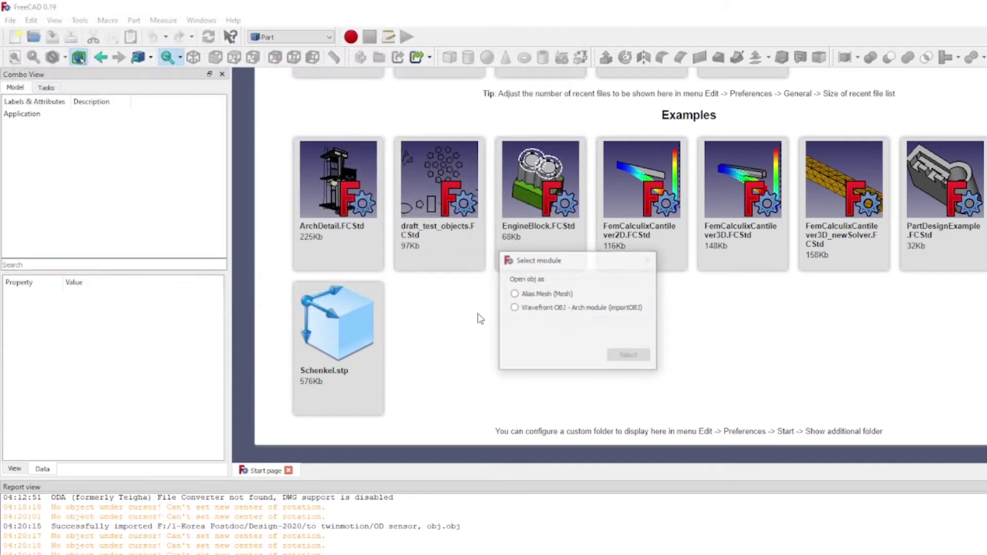
click(613, 353)
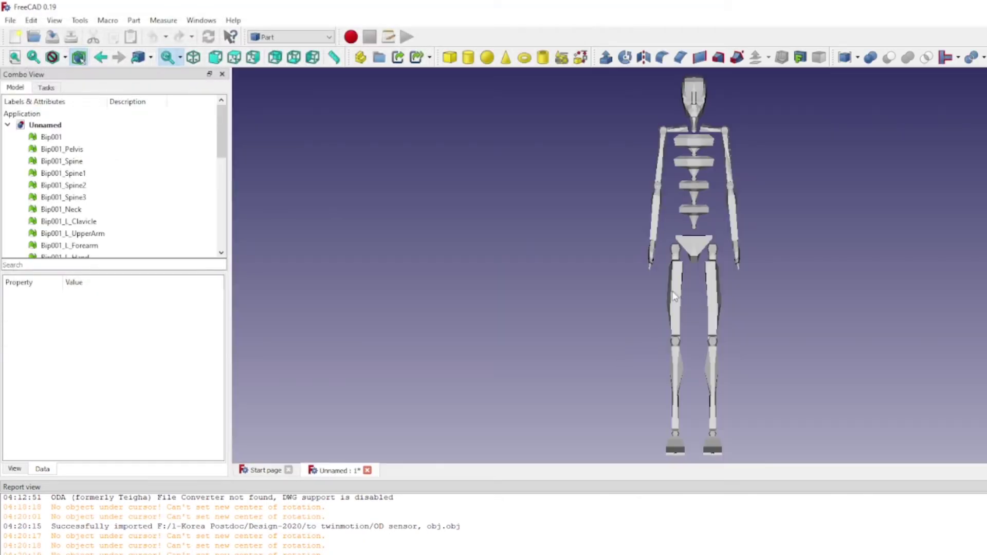
Step: Select all the biped meshes and create Part shapes from them with the preset sewing tolerance
scroll(736, 247, up, 2)
middle_drag(714, 253, 685, 255)
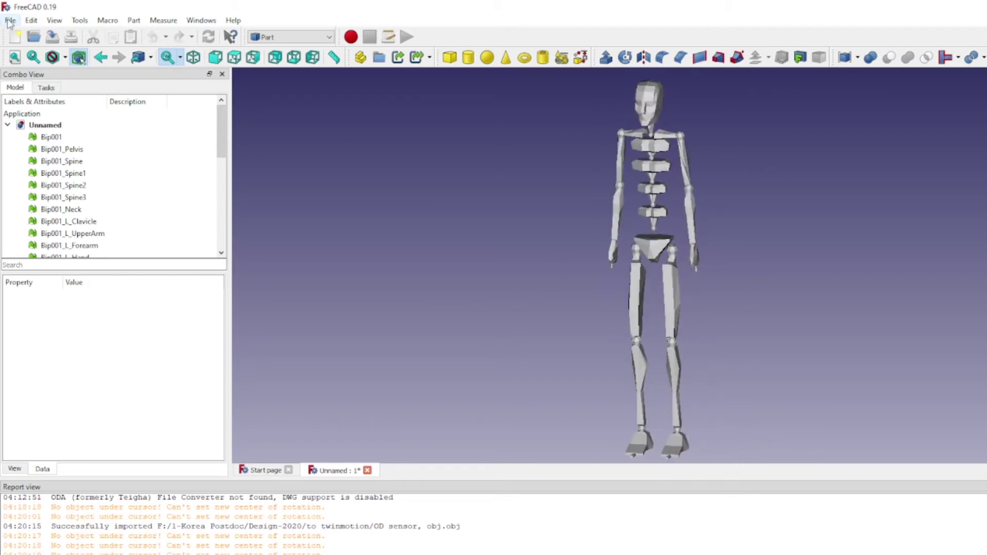
mouse_move(223, 132)
mouse_down()
mouse_move(224, 244)
mouse_move(213, 131)
mouse_up()
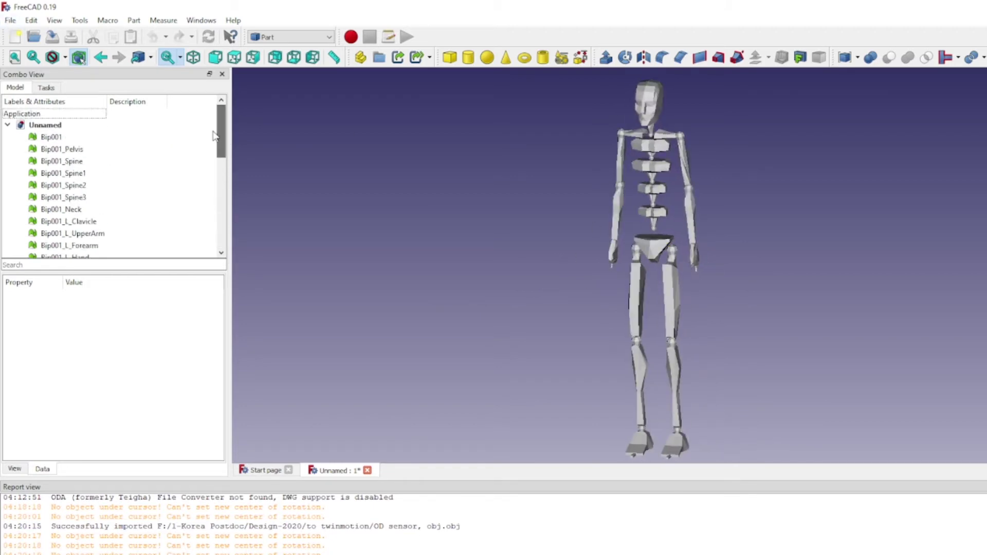
key(ctrl+a)
click(289, 37)
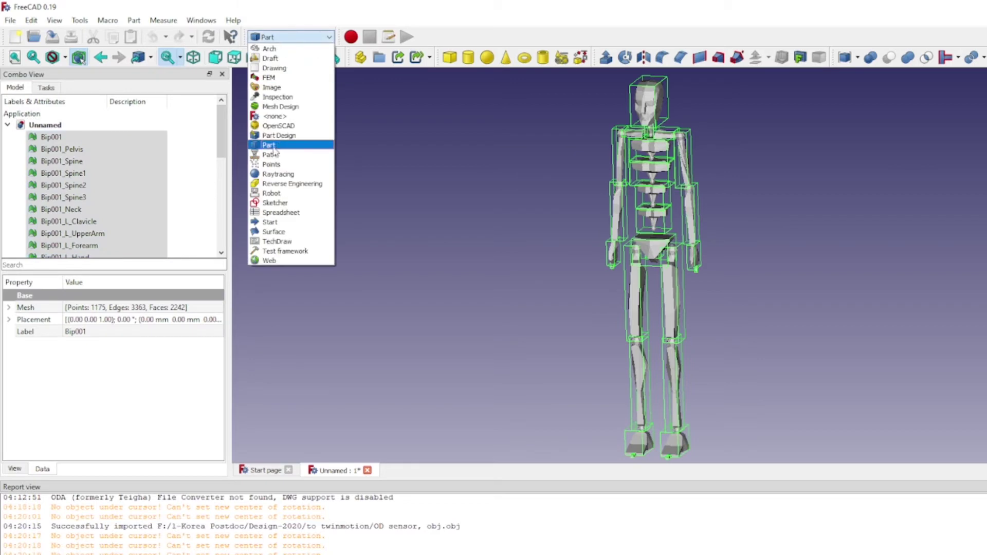
click(276, 146)
click(133, 20)
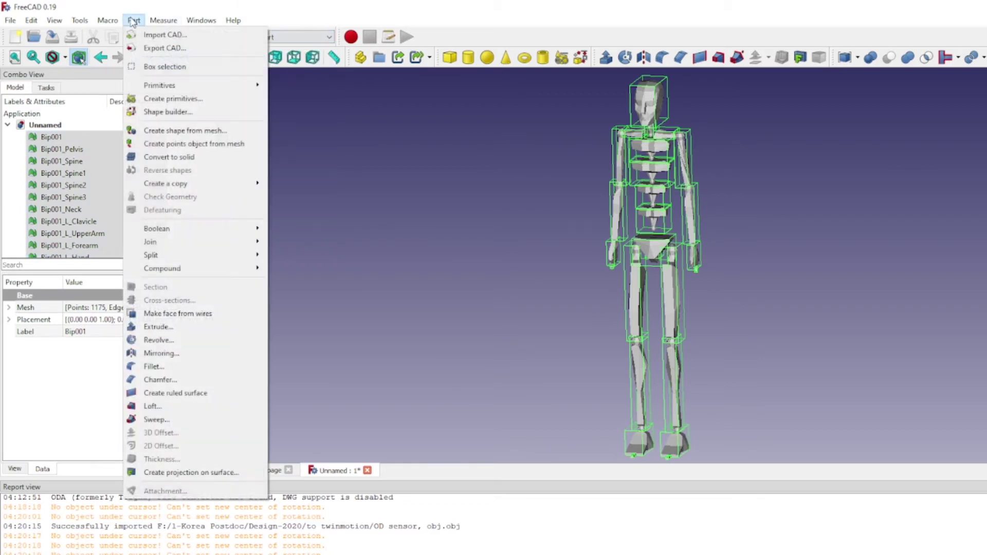
click(154, 132)
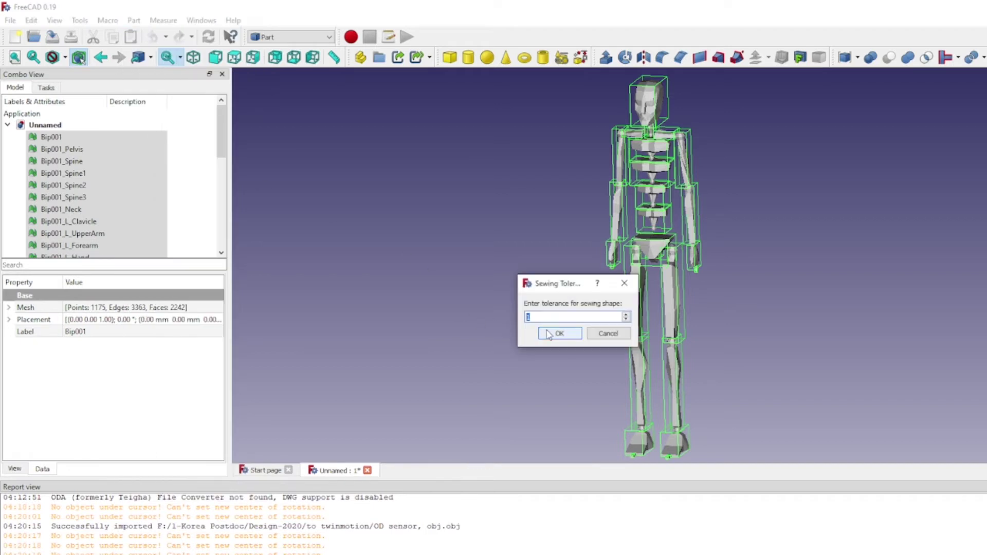
click(560, 334)
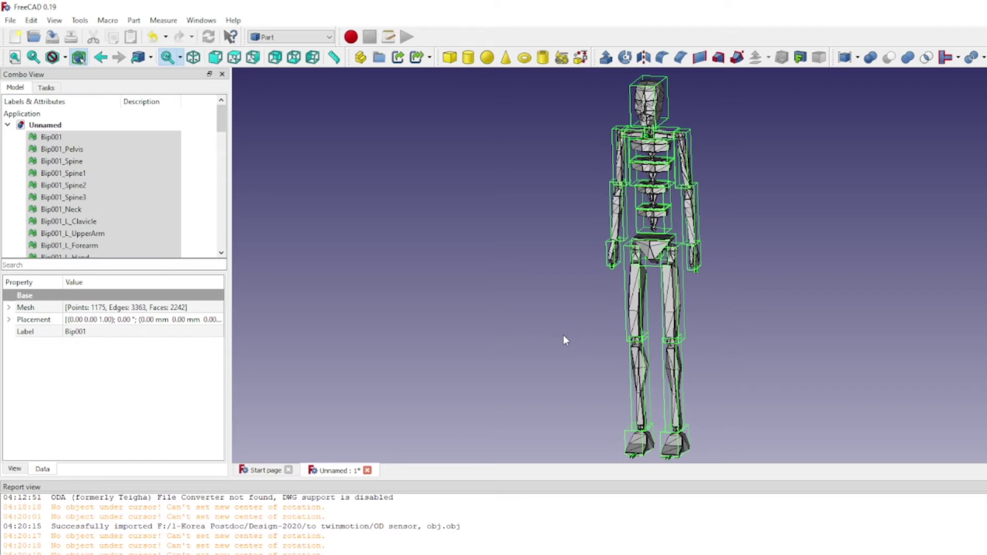
Step: Select all the converted shapes from Bip001_001 to Bip001_R_Toe02_001 and export them as the STEP with colors file Object Step8
scroll(115, 158, down, 11)
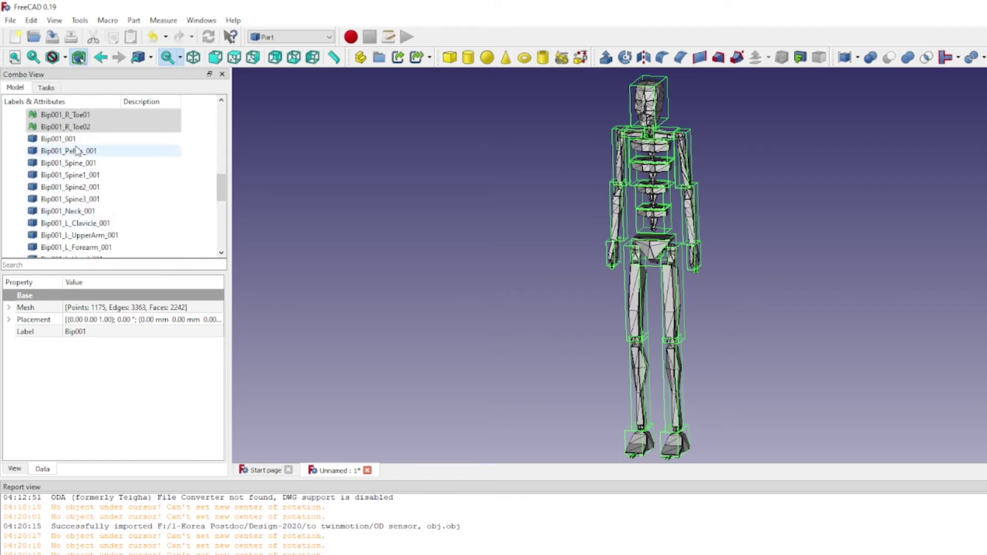
double_click(63, 139)
scroll(131, 223, down, 8)
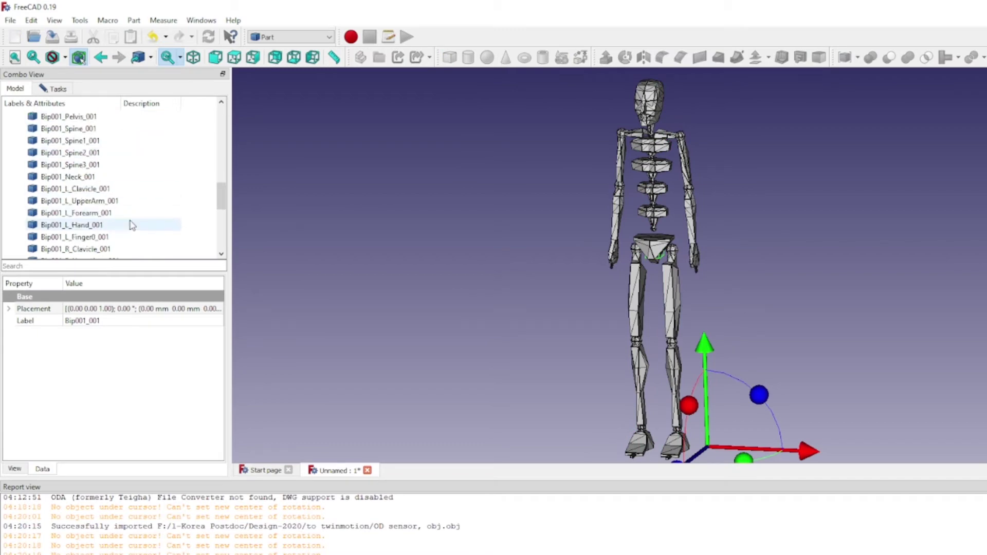
shift+click(72, 249)
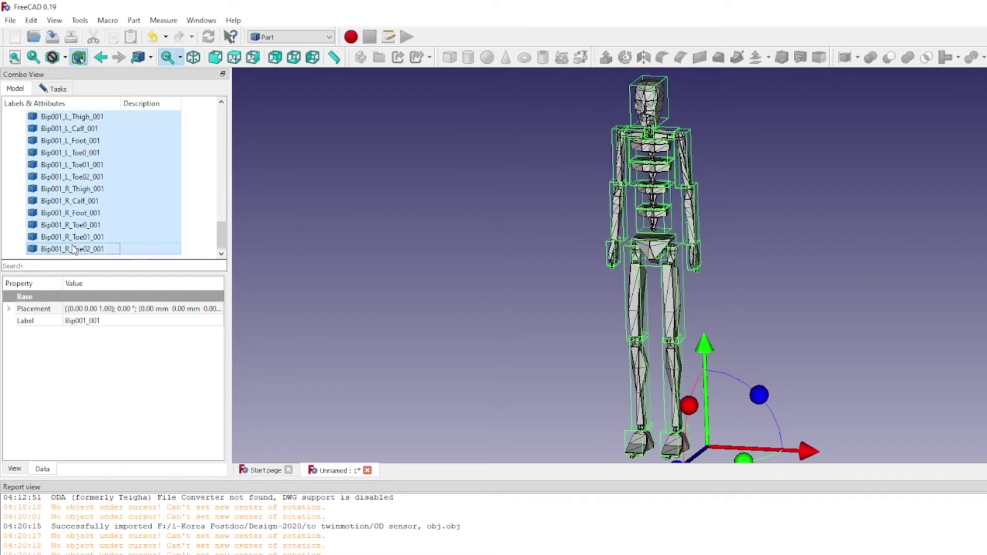
click(10, 20)
key(Escape)
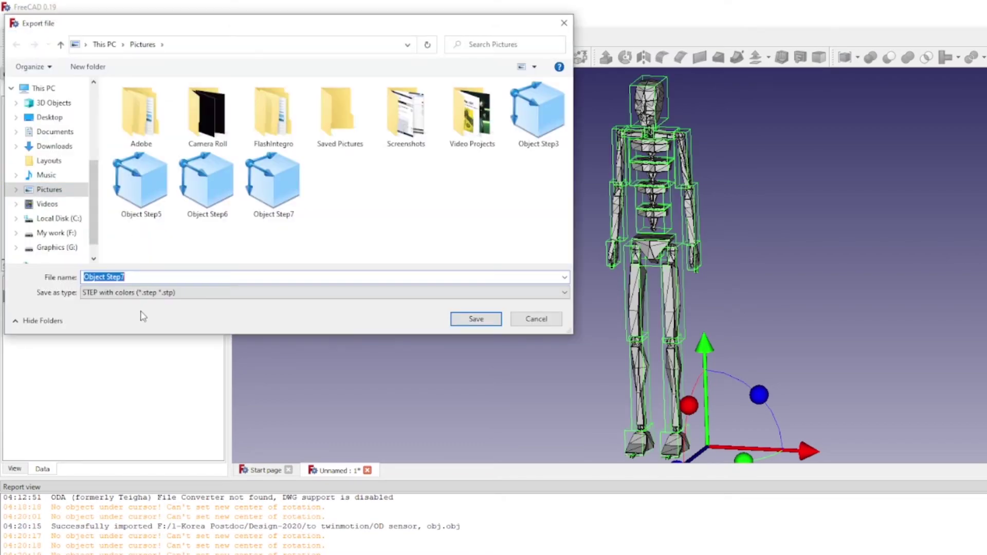
click(149, 276)
click(467, 318)
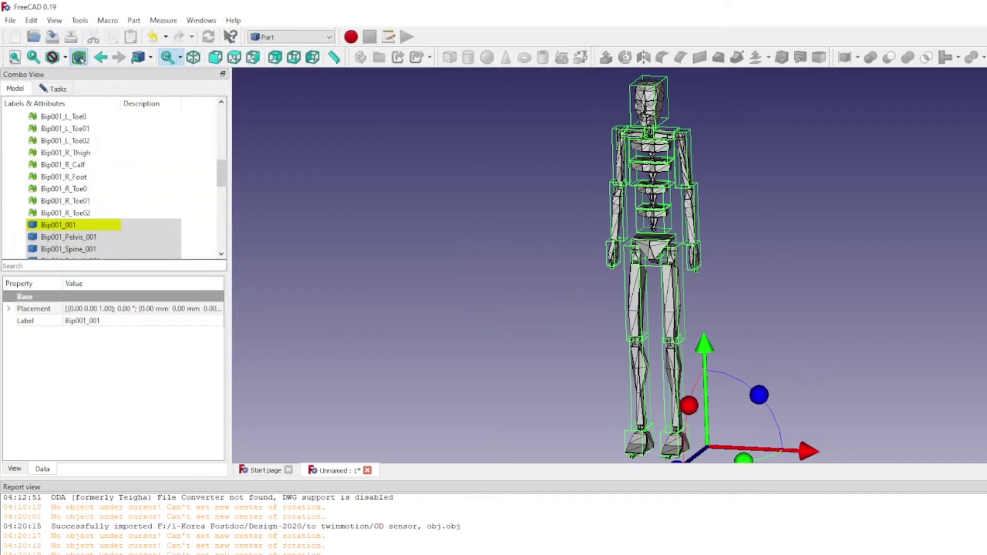
Step: Switch to Rhinoceros 7 and import the STEP file Object Step8 from the Pictures folder
key(alt+Tab)
click(9, 20)
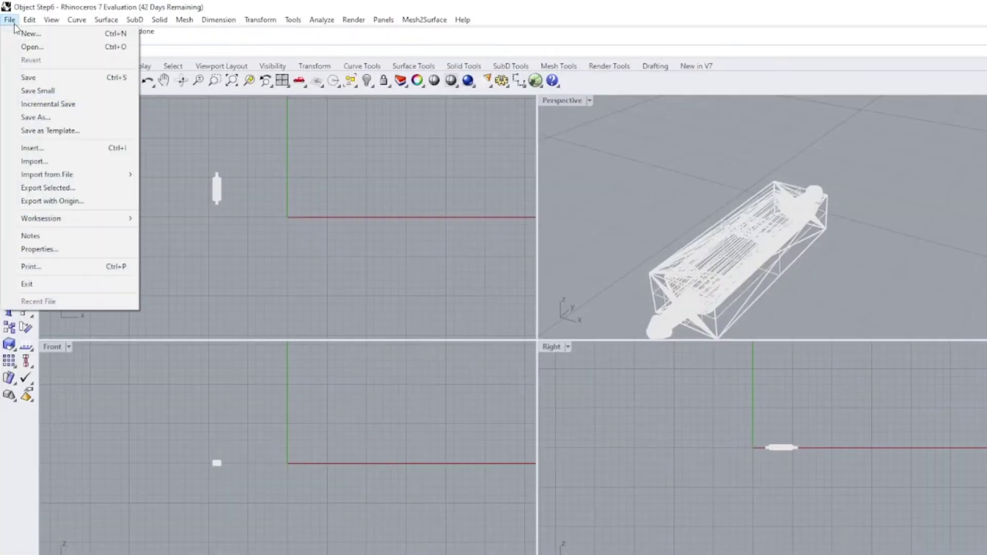
click(46, 161)
click(518, 397)
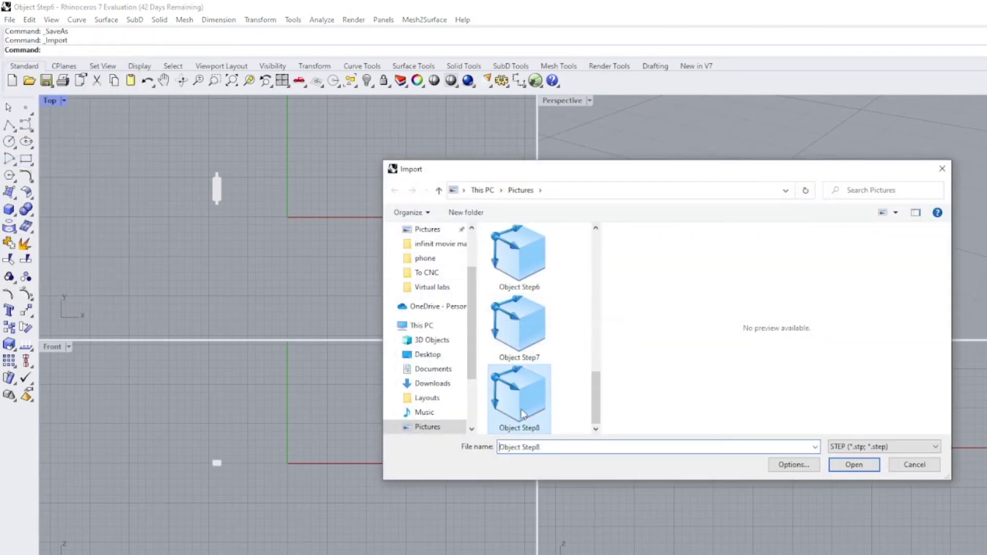
click(854, 464)
click(521, 377)
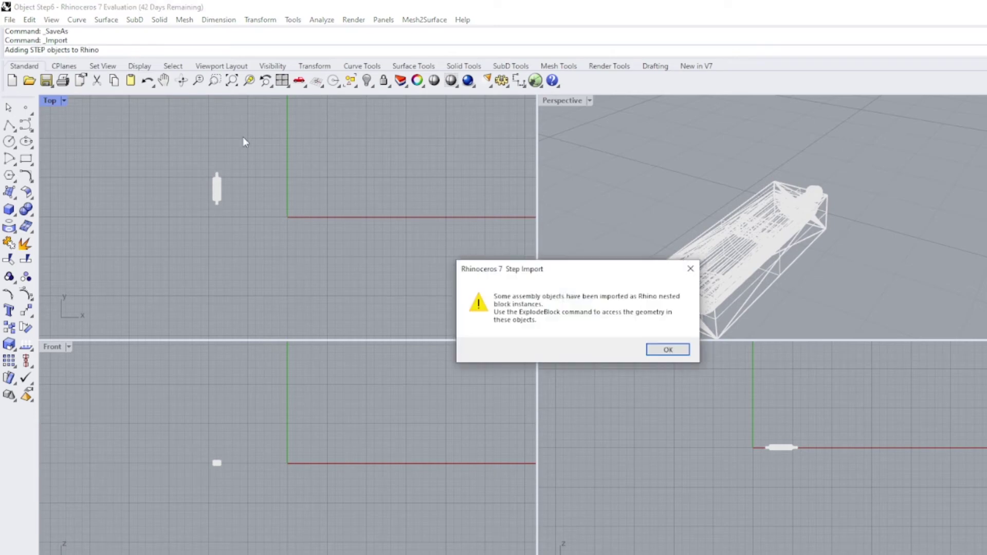
click(651, 353)
Step: Examine the imported biped in the Perspective, Right and Top viewports and select it as one block
scroll(903, 199, down, 15)
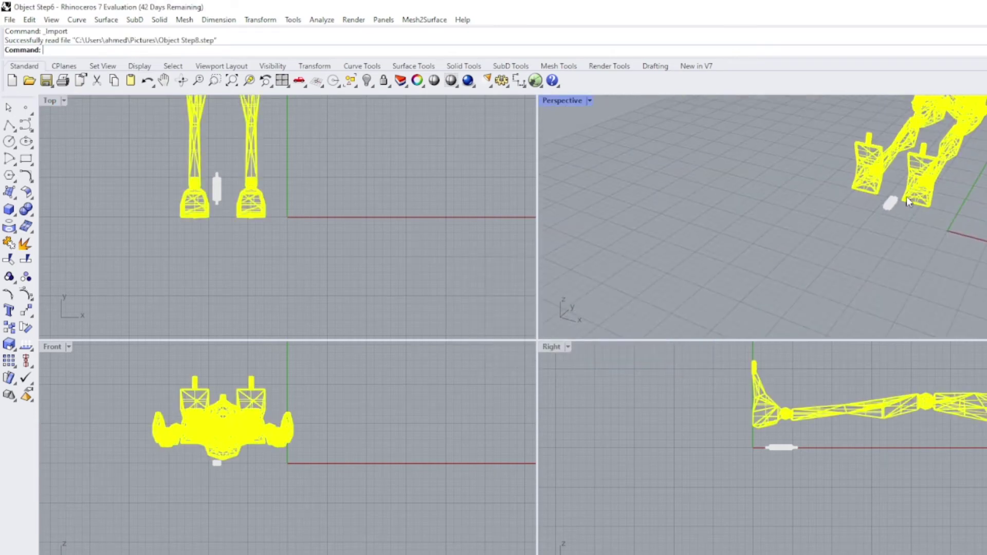
middle_click(904, 172)
click(872, 236)
middle_click(914, 428)
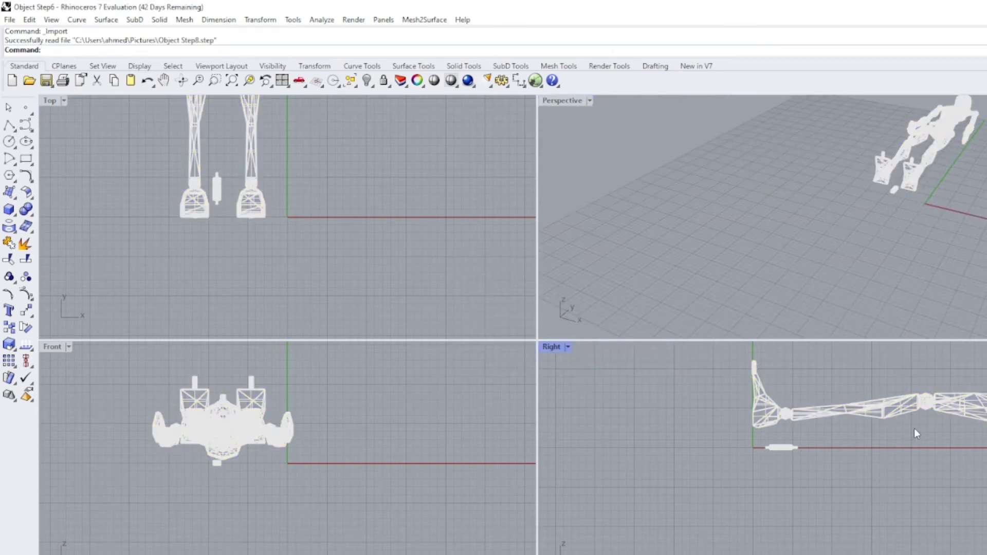
click(844, 514)
right_drag(909, 494, 645, 510)
right_drag(983, 156, 966, 140)
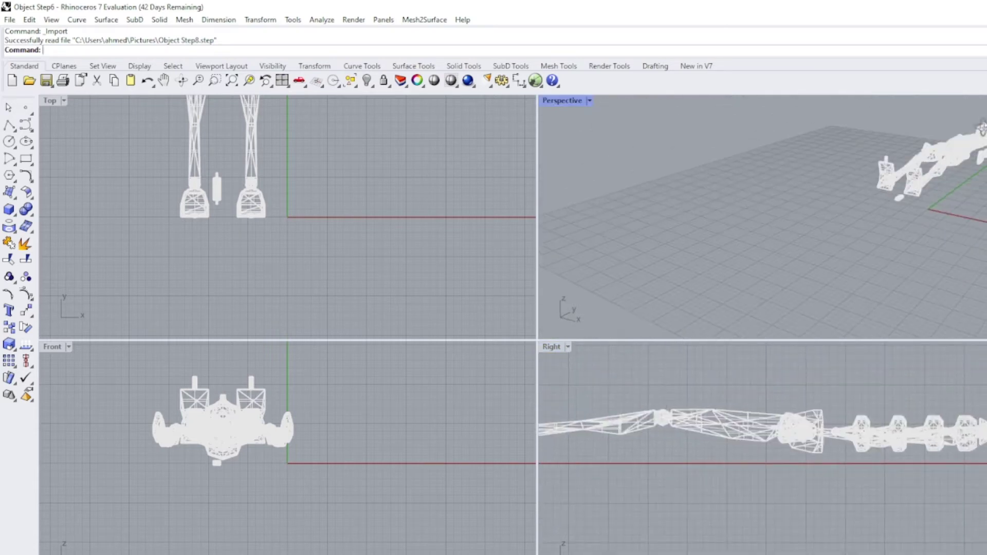
scroll(926, 417, up, 6)
right_drag(926, 427, 811, 435)
right_drag(262, 105, 299, 238)
click(964, 149)
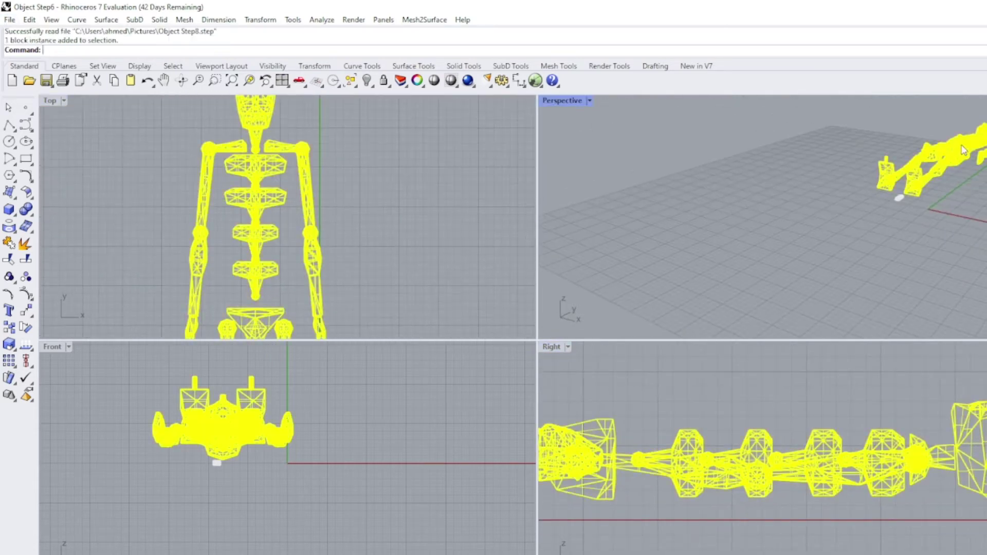
Step: Try the Rendered display mode in the Perspective viewport and set it back to Shaded
click(589, 101)
click(582, 158)
click(590, 101)
click(596, 171)
click(589, 102)
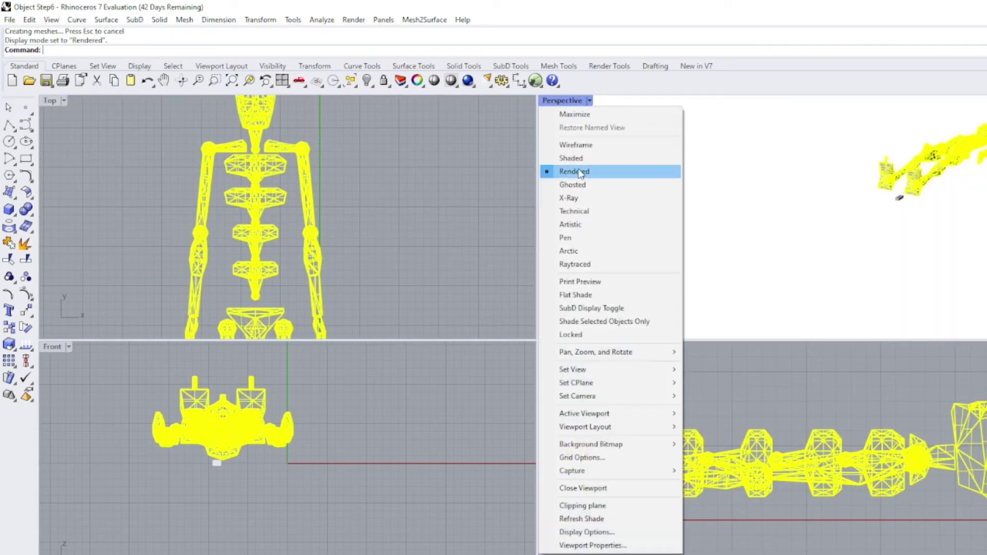
click(580, 159)
Step: Deselect the biped and examine its shaded surfaces from several sides in the Perspective viewport
right_drag(977, 198, 891, 245)
scroll(893, 248, up, 8)
middle_click(895, 249)
click(591, 102)
key(Escape)
key(Escape)
scroll(792, 198, down, 9)
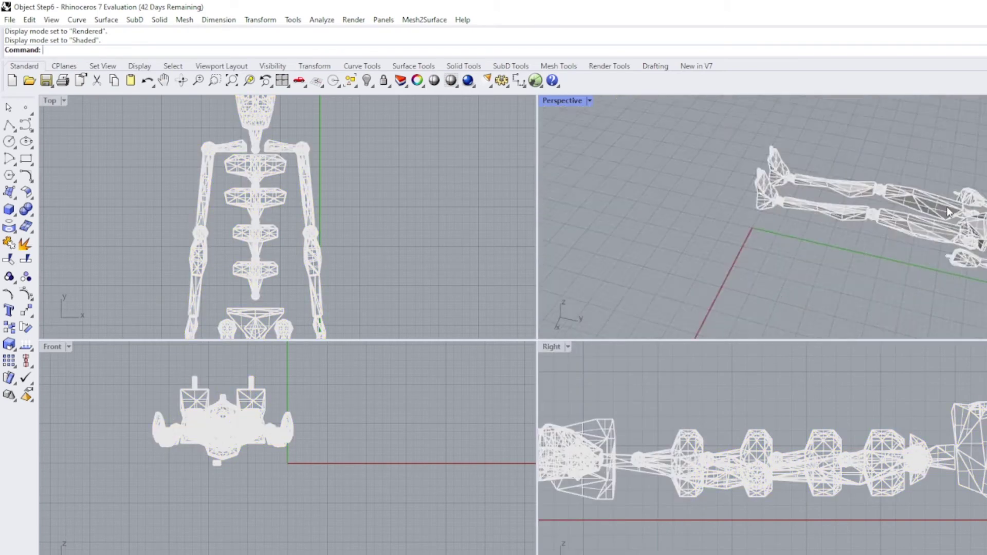
scroll(867, 222, up, 6)
scroll(759, 291, down, 5)
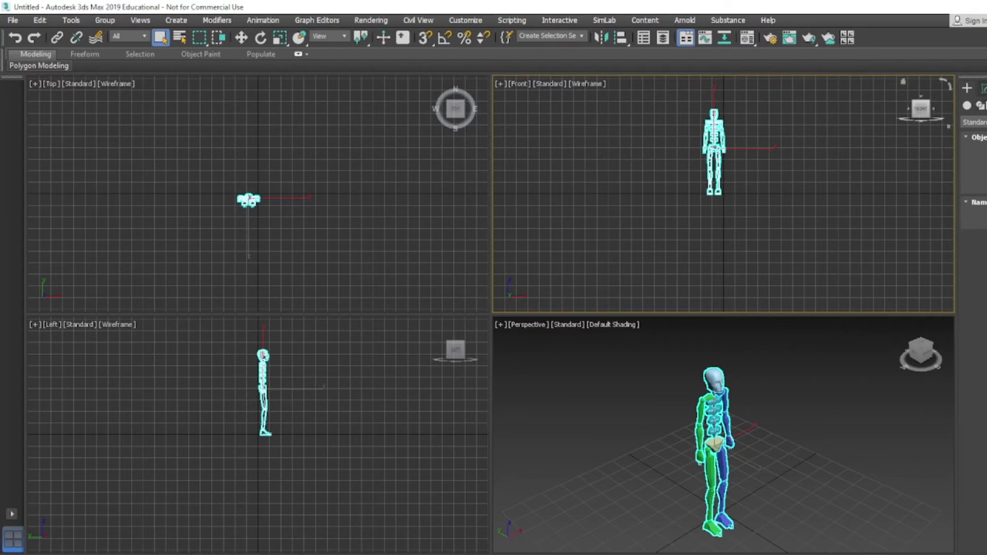
Step: Switch to 3ds Max, delete the biped and create a sphere at the centre of the perspective grid
key(Delete)
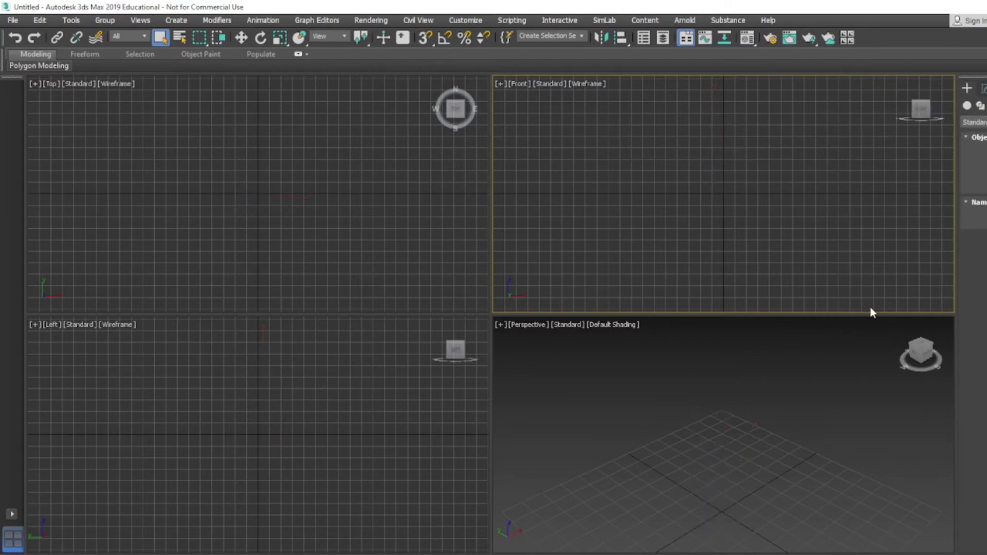
click(967, 107)
click(986, 175)
drag(723, 510, 783, 530)
Step: Export the selected sphere to the Pictures folder as the OBJ file sphere with quad faces and scale 1.0
click(21, 21)
mouse_move(62, 201)
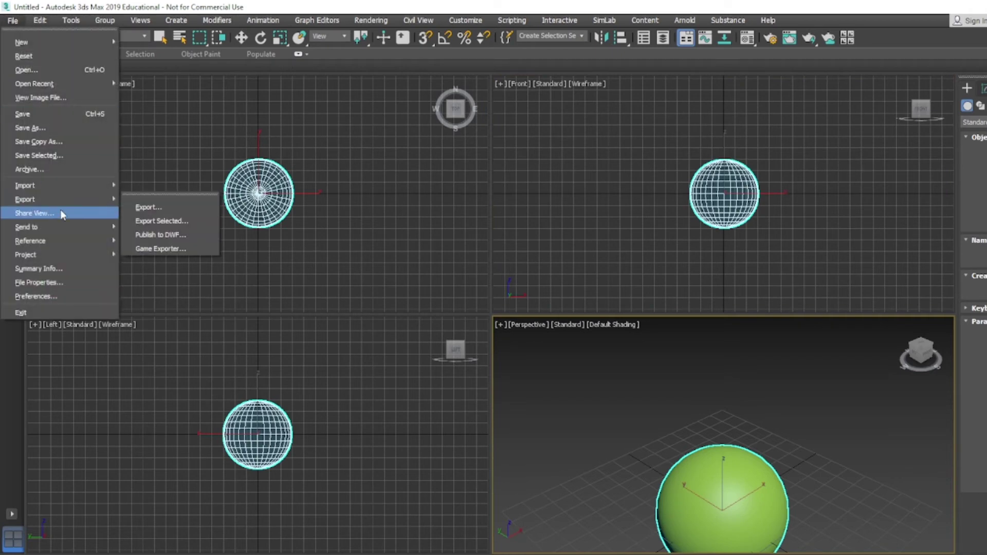
click(170, 224)
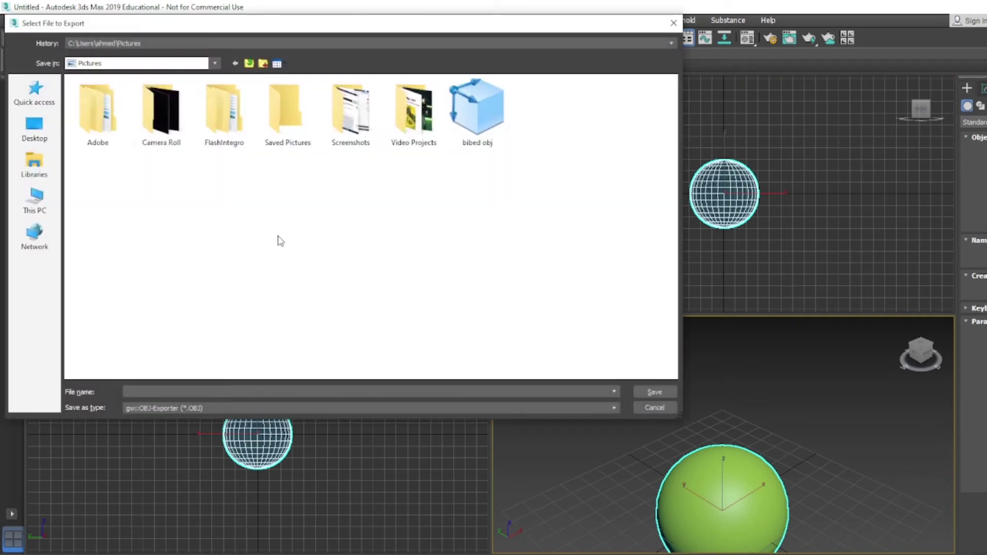
text(sphere)
click(165, 410)
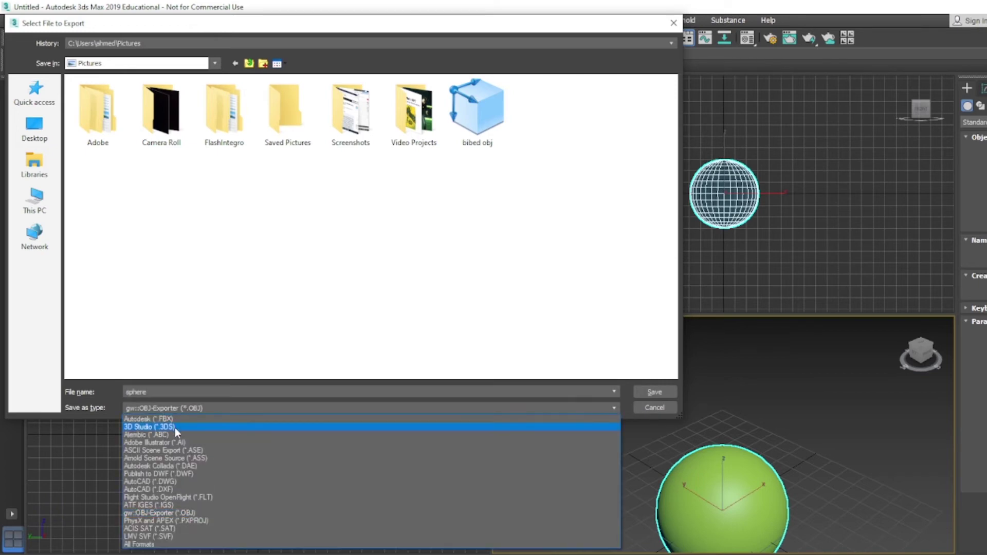
click(186, 410)
click(664, 392)
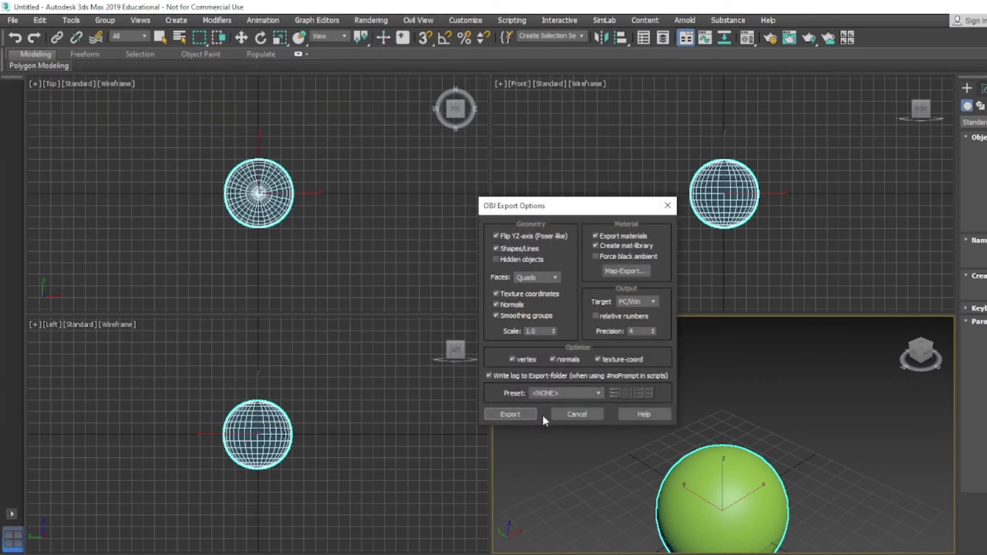
click(509, 413)
click(706, 416)
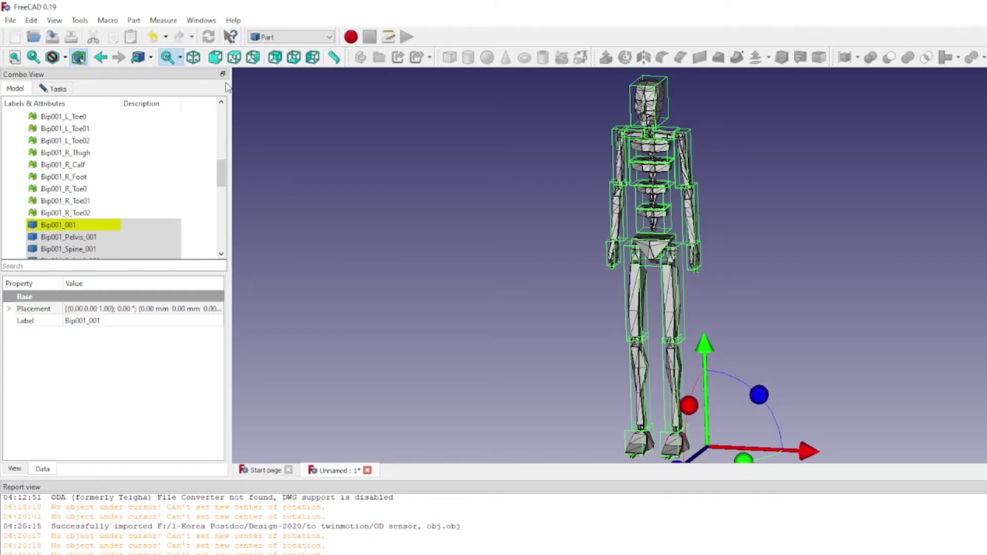
Step: Switch to FreeCAD and close the Unnamed biped document without saving it
scroll(154, 154, up, 10)
click(62, 127)
right_click(63, 128)
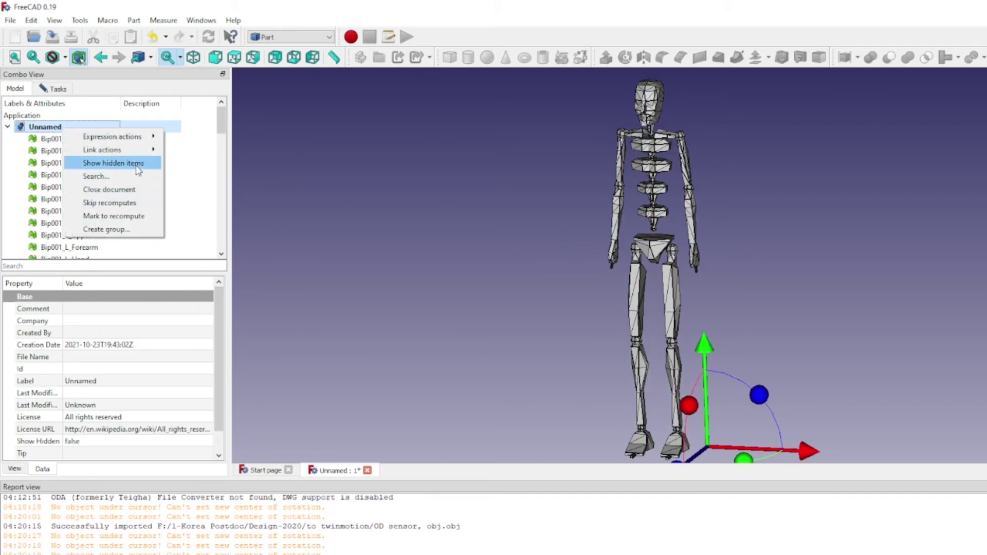
click(114, 189)
click(646, 340)
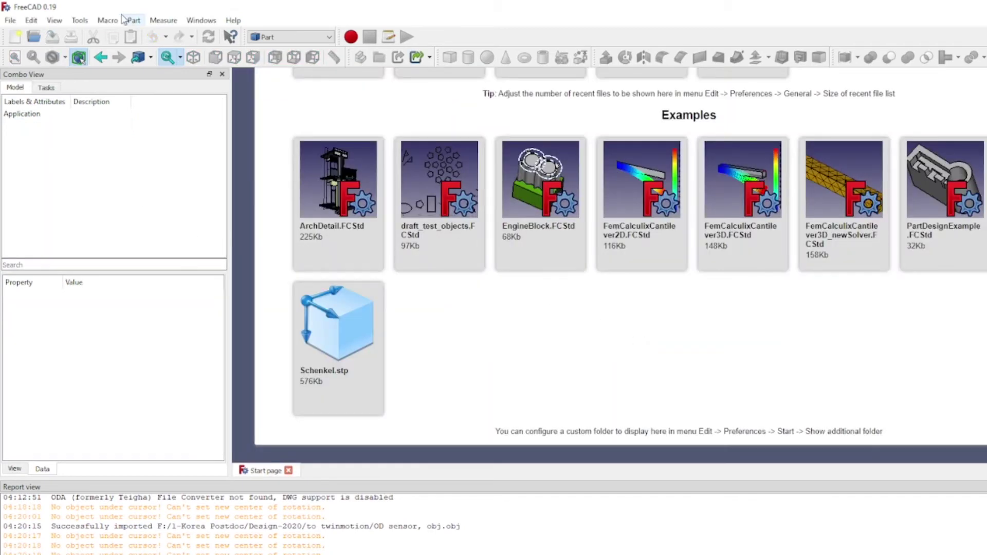
Step: Open the sphere OBJ file from the Pictures folder as an Alias Mesh
click(11, 20)
click(35, 48)
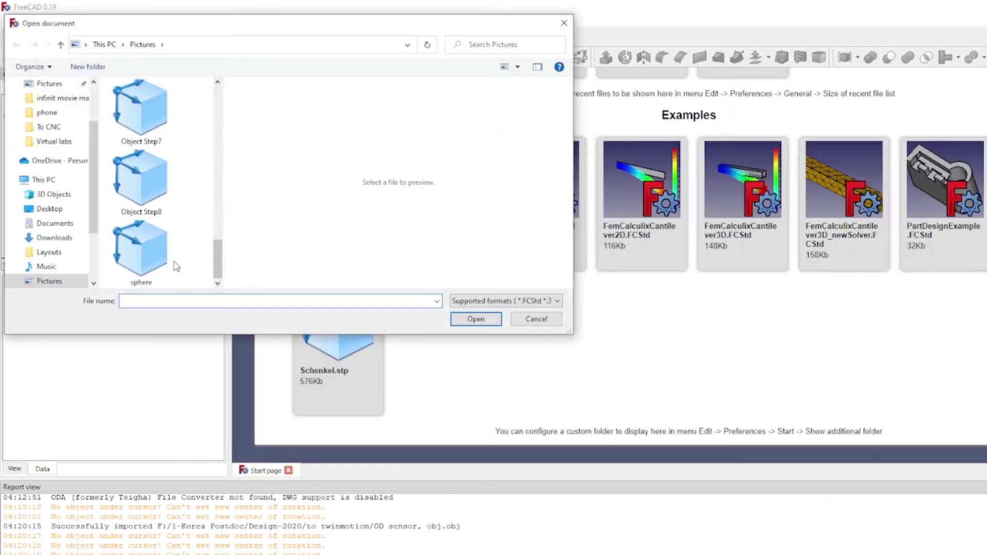
click(176, 266)
click(476, 319)
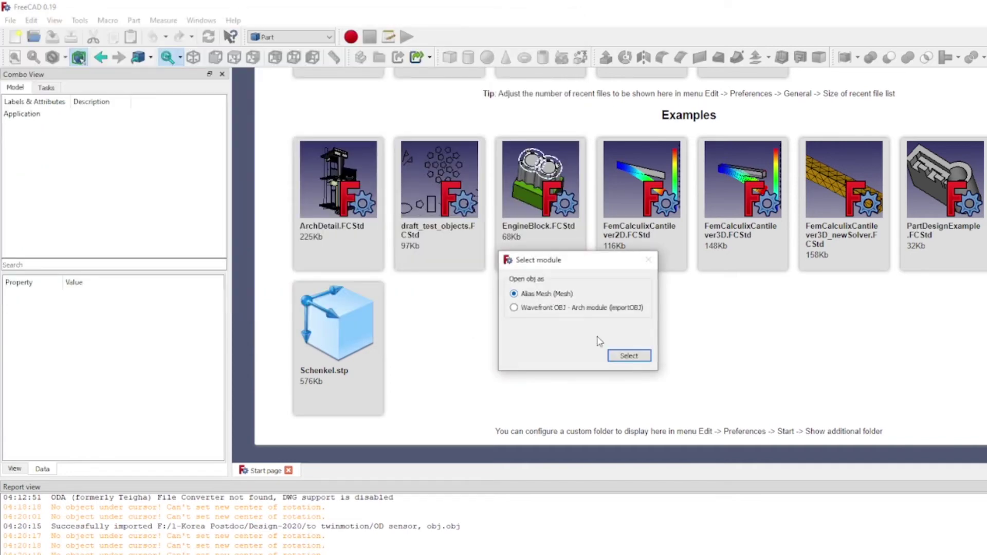
click(625, 357)
click(645, 240)
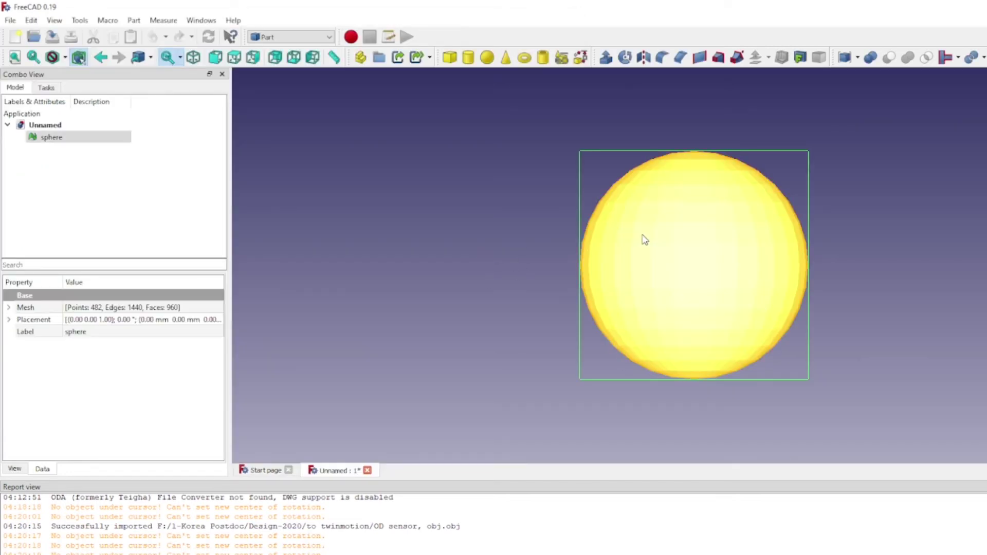
Step: Create a Part shape from the sphere mesh, accepting the default shape-from-mesh settings
click(134, 20)
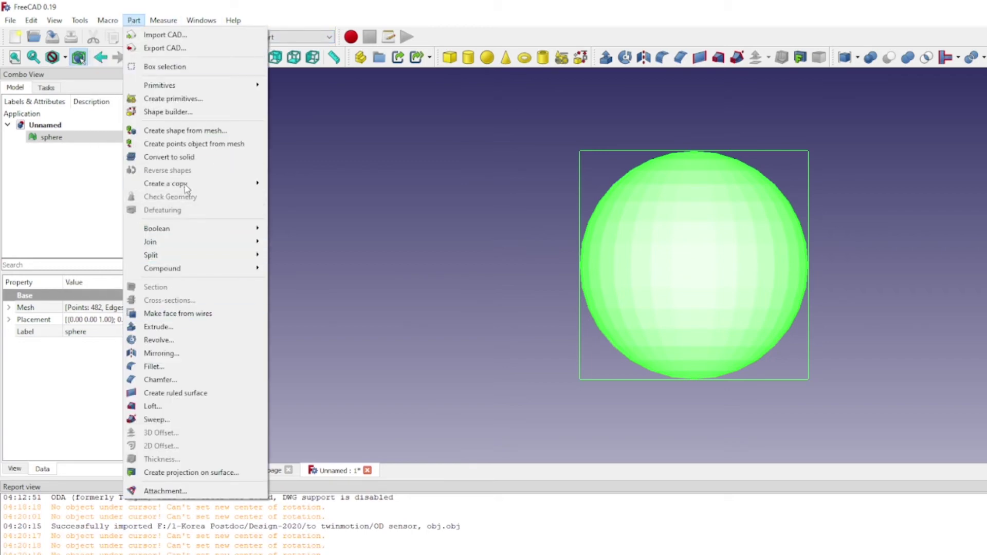
click(192, 157)
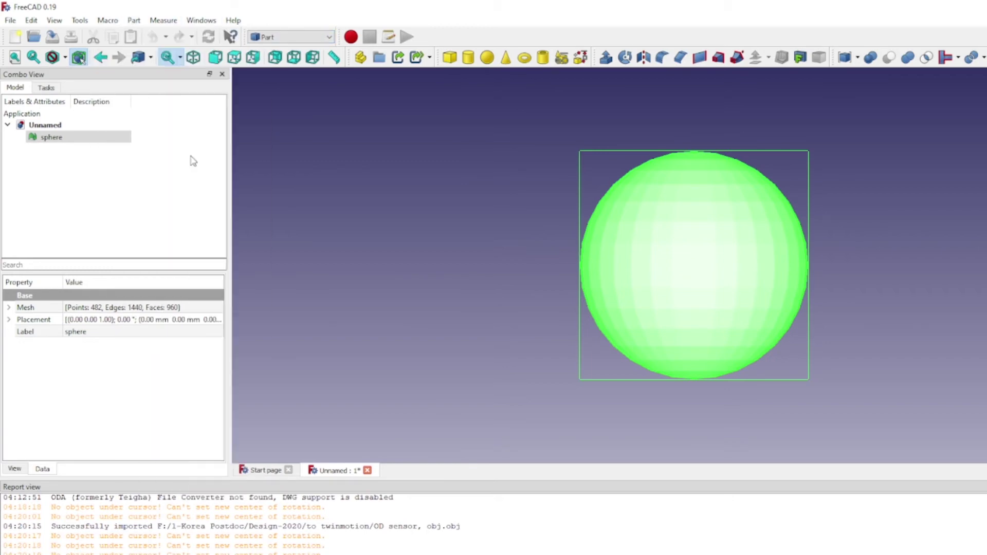
click(158, 21)
mouse_move(134, 18)
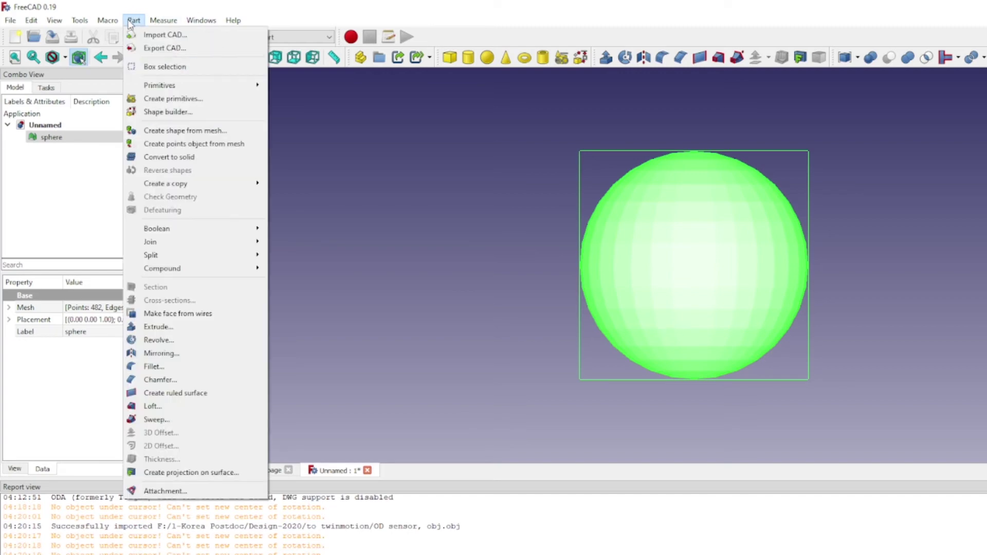
click(180, 131)
click(553, 332)
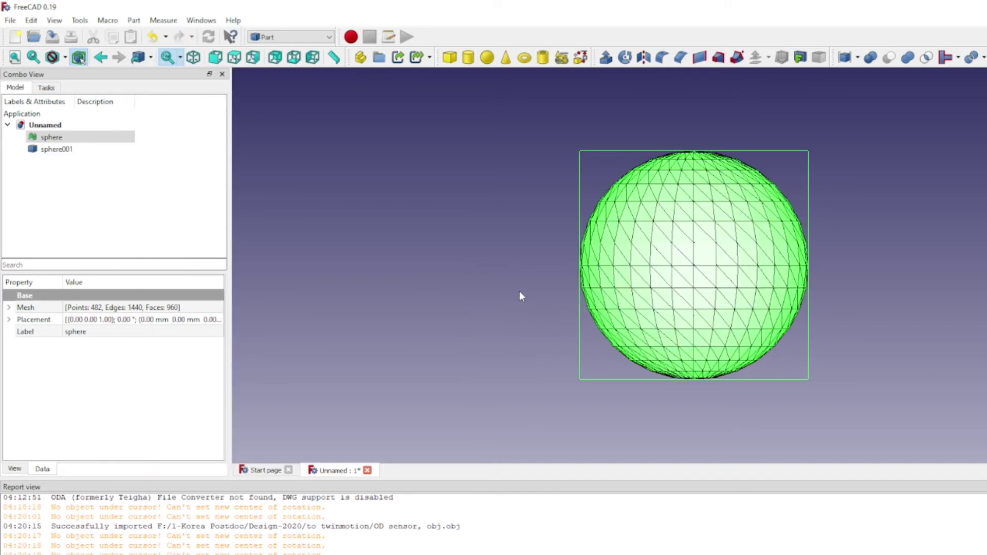
Step: Convert the new shape sphere001 to a solid and select the resulting solid
click(133, 20)
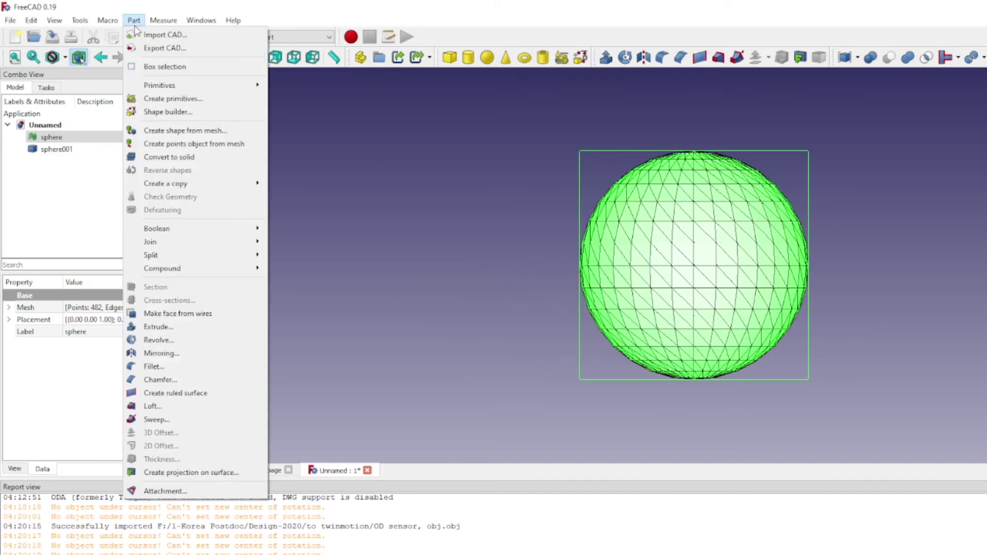
click(164, 158)
click(62, 150)
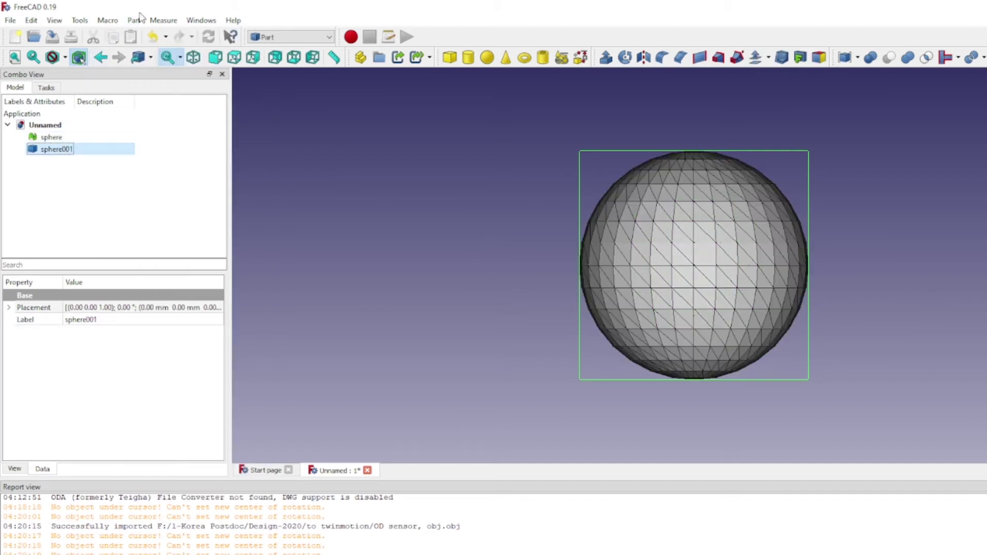
click(134, 20)
click(165, 155)
click(59, 162)
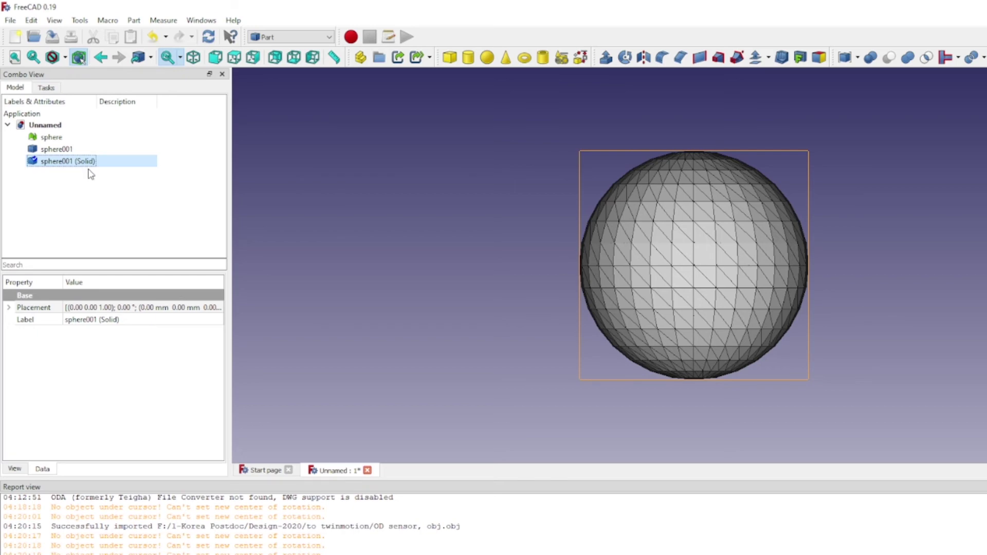
Step: Export the solid sphere to the Pictures folder as the file Object Step9 in STEP with colors format
right_drag(422, 210, 399, 224)
drag(505, 247, 686, 283)
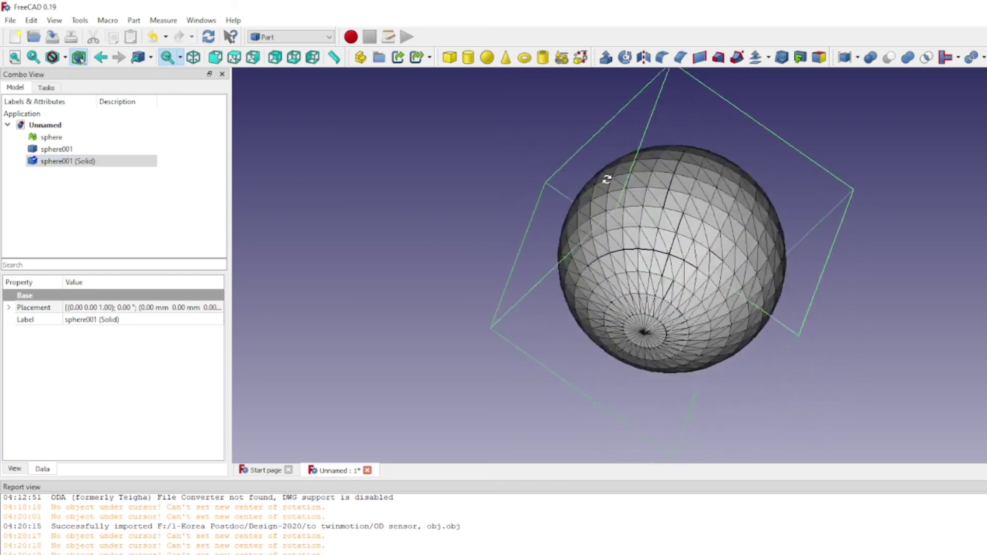
key(1)
click(11, 20)
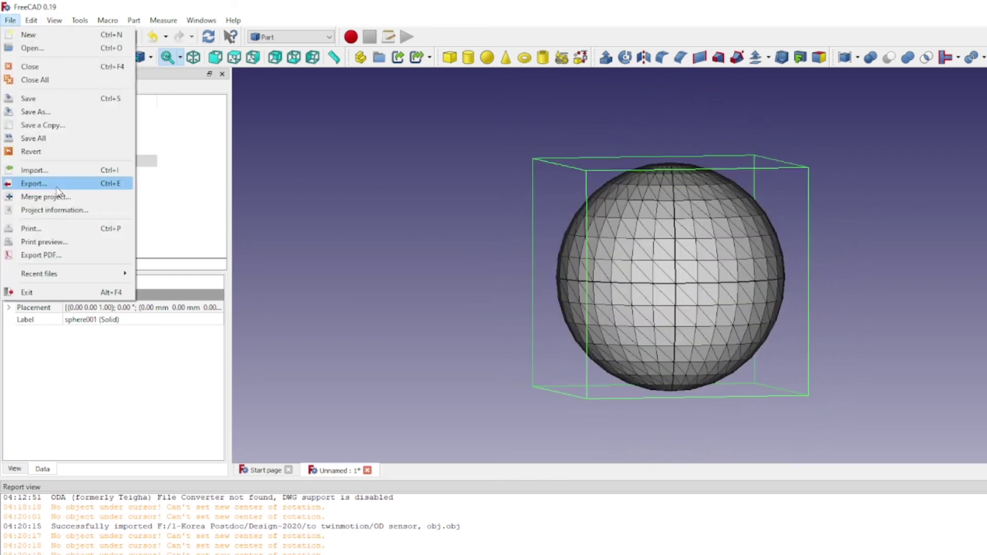
click(33, 184)
click(161, 293)
click(160, 295)
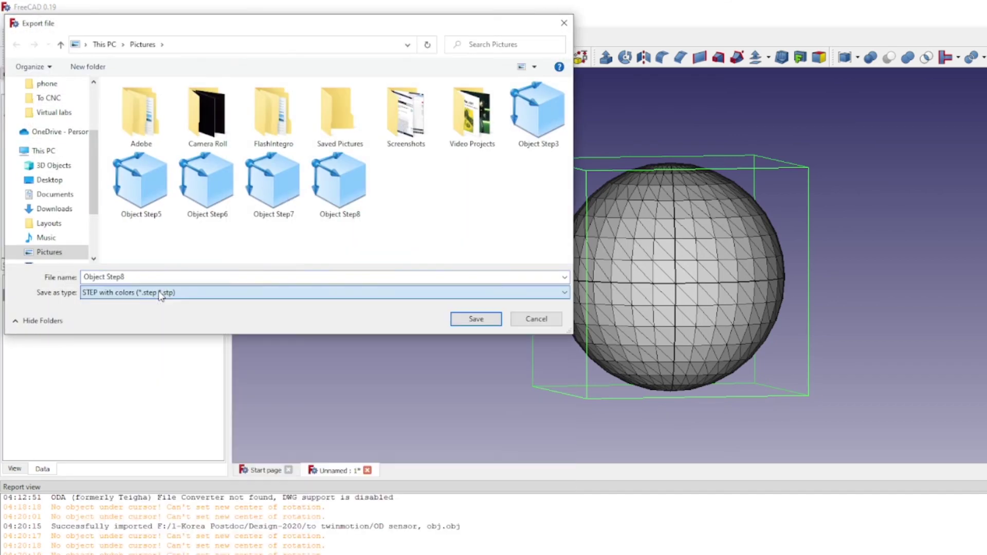
click(139, 278)
key(BackSpace)
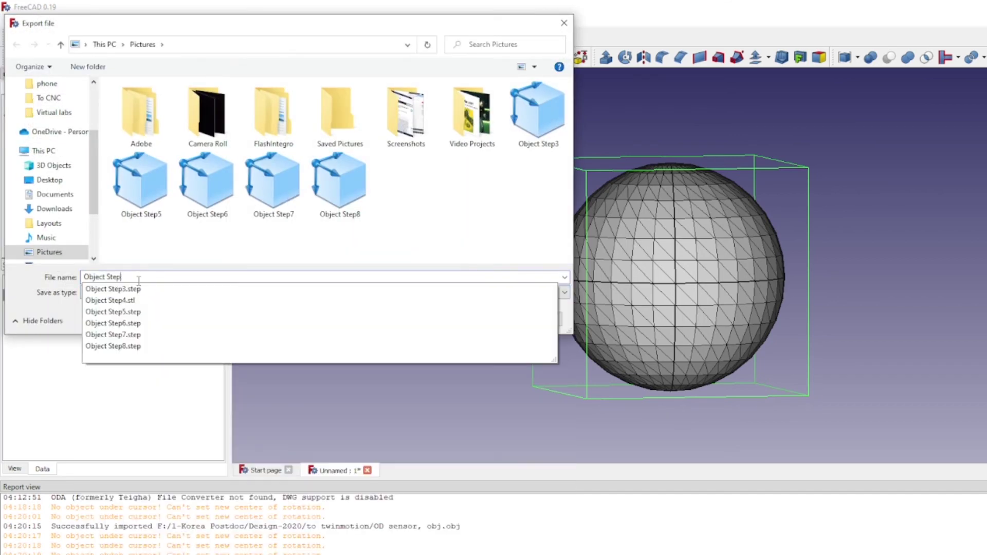
text(9)
click(455, 319)
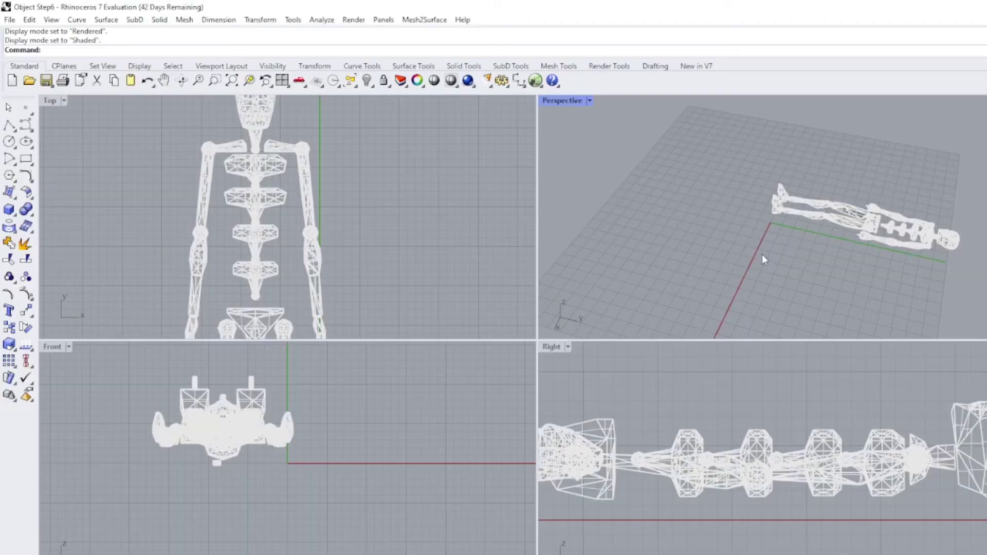
Step: Switch to Rhinoceros, delete the existing biped and import the STEP file Object Step9 from the Pictures folder with the offered import options
click(853, 221)
key(Delete)
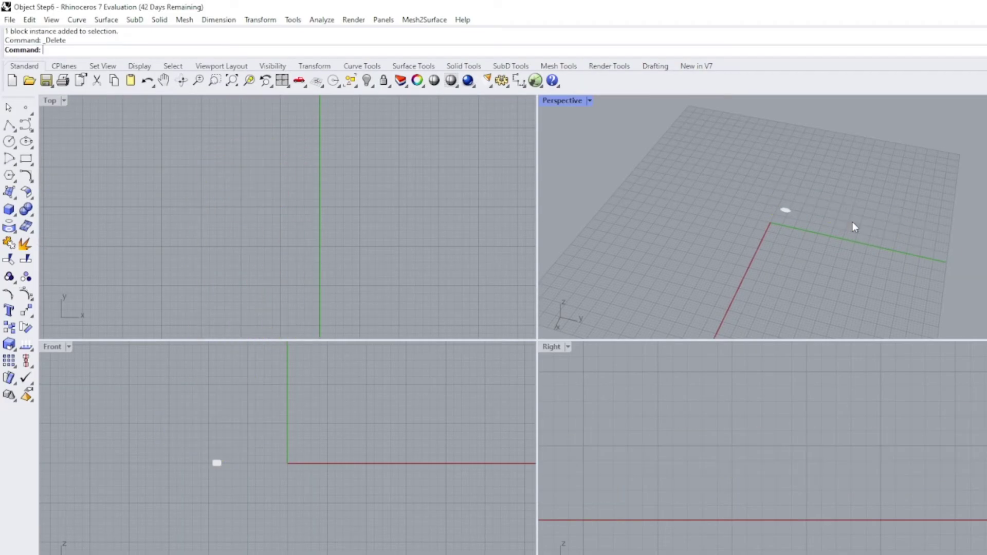
click(10, 20)
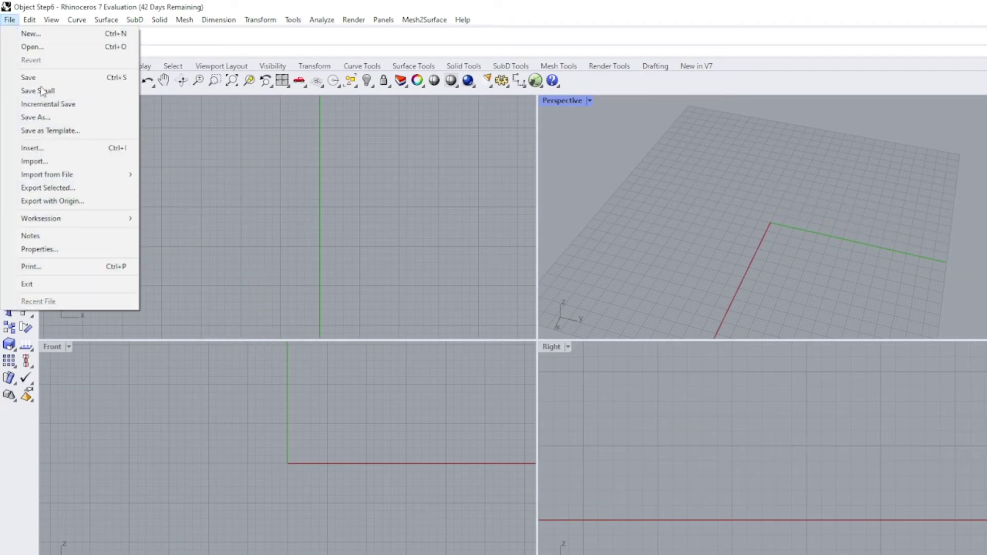
mouse_move(67, 177)
click(58, 161)
scroll(535, 330, down, 5)
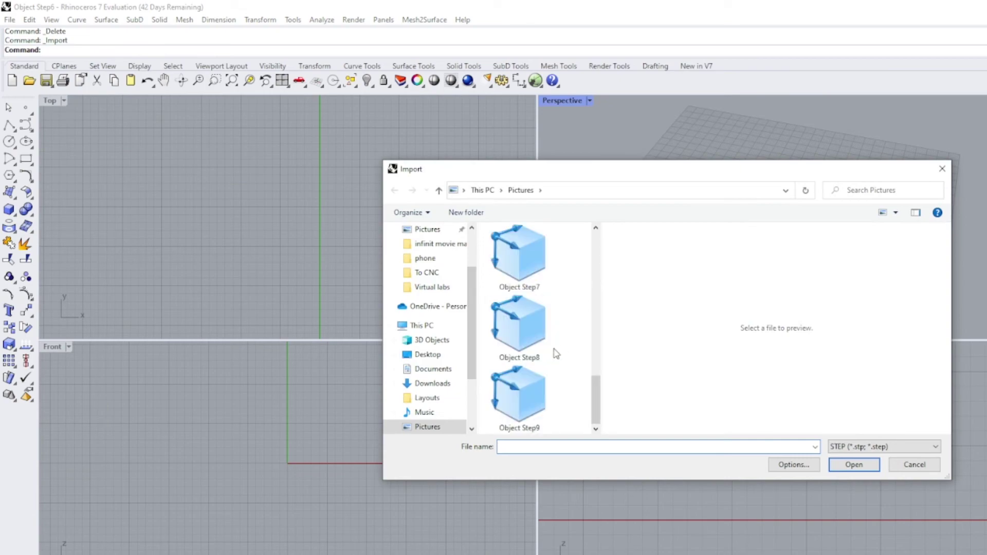
click(519, 399)
click(875, 465)
click(517, 378)
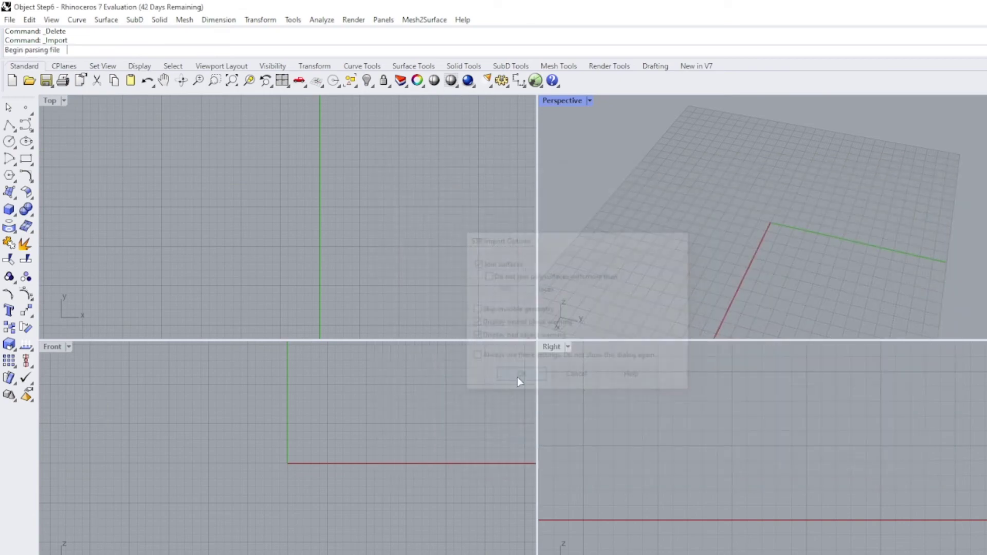
Step: Examine the imported sphere's faceted surface in the Perspective, Front, Right and Top viewports
scroll(748, 238, up, 7)
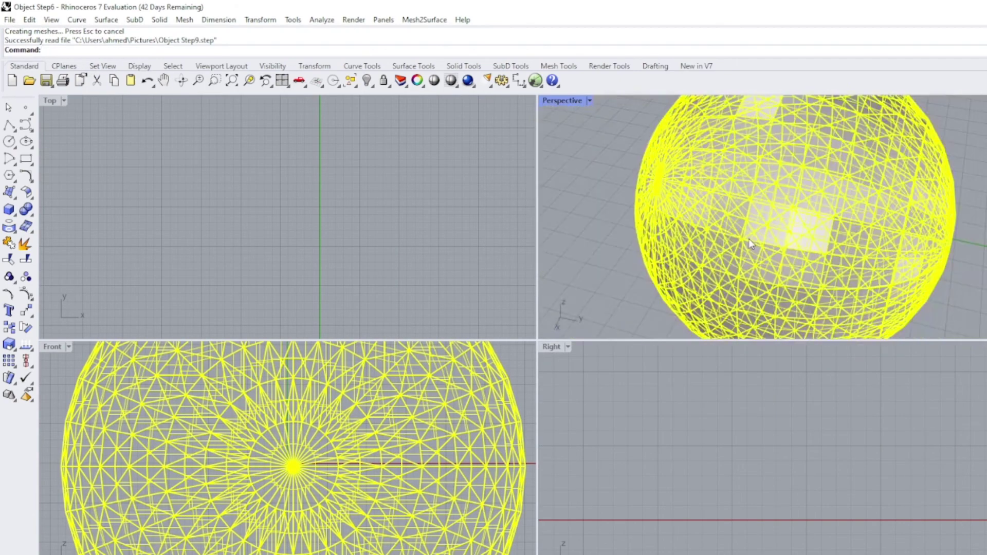
mouse_move(819, 224)
mouse_down()
mouse_move(804, 200)
mouse_move(734, 168)
mouse_move(718, 213)
mouse_move(822, 217)
mouse_up()
scroll(805, 203, down, 8)
right_drag(825, 222, 684, 277)
scroll(335, 448, down, 5)
scroll(650, 460, down, 4)
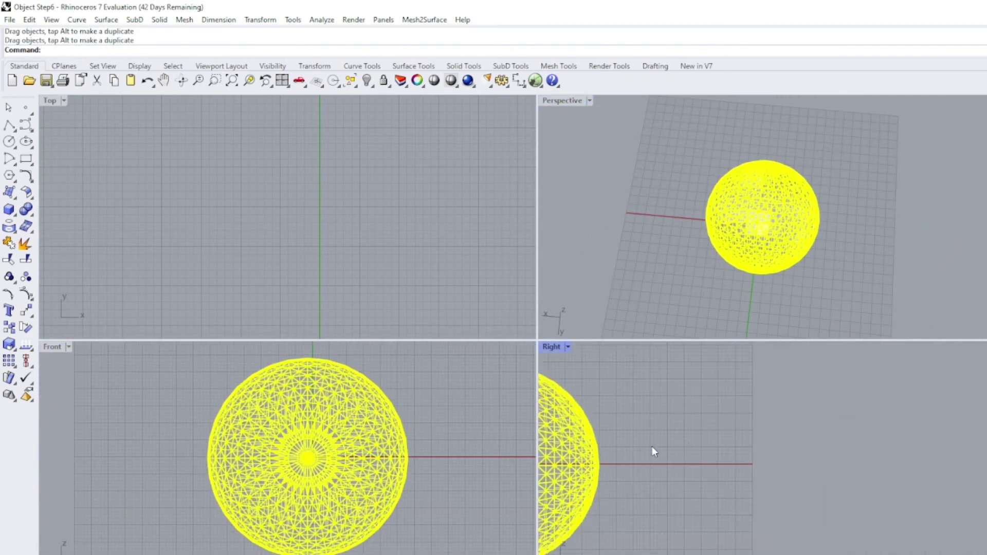
middle_click(652, 446)
right_drag(632, 390, 900, 395)
right_drag(358, 218, 340, 197)
scroll(337, 202, down, 10)
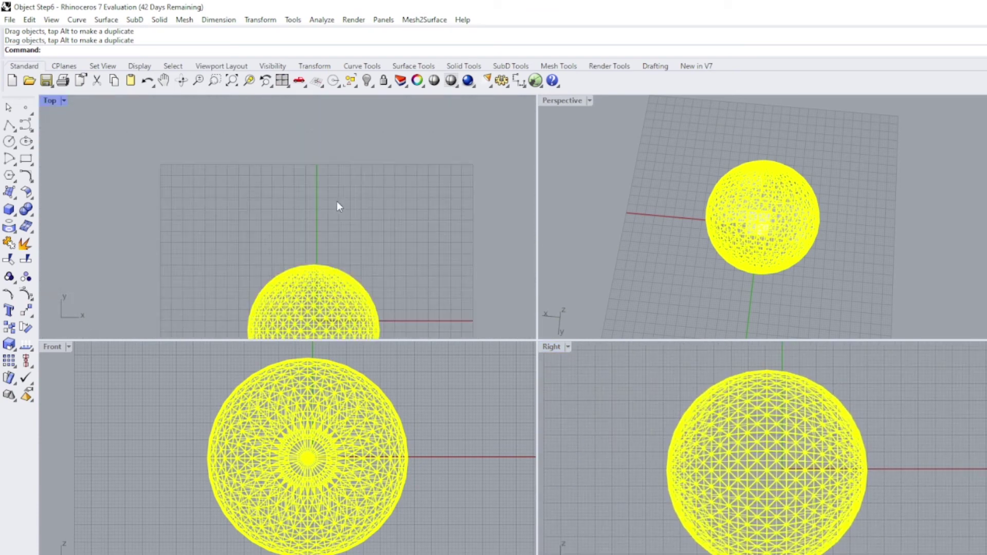
right_drag(314, 265, 309, 153)
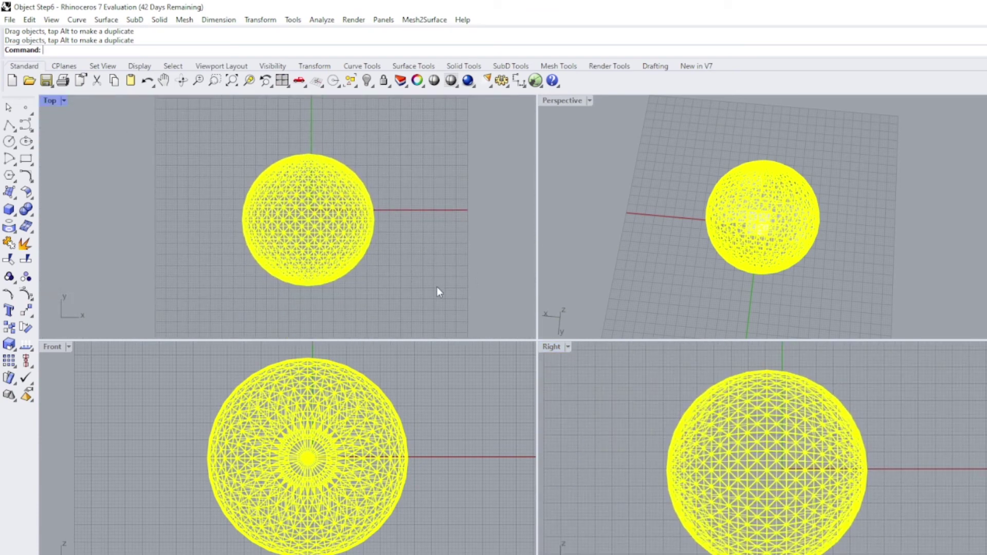